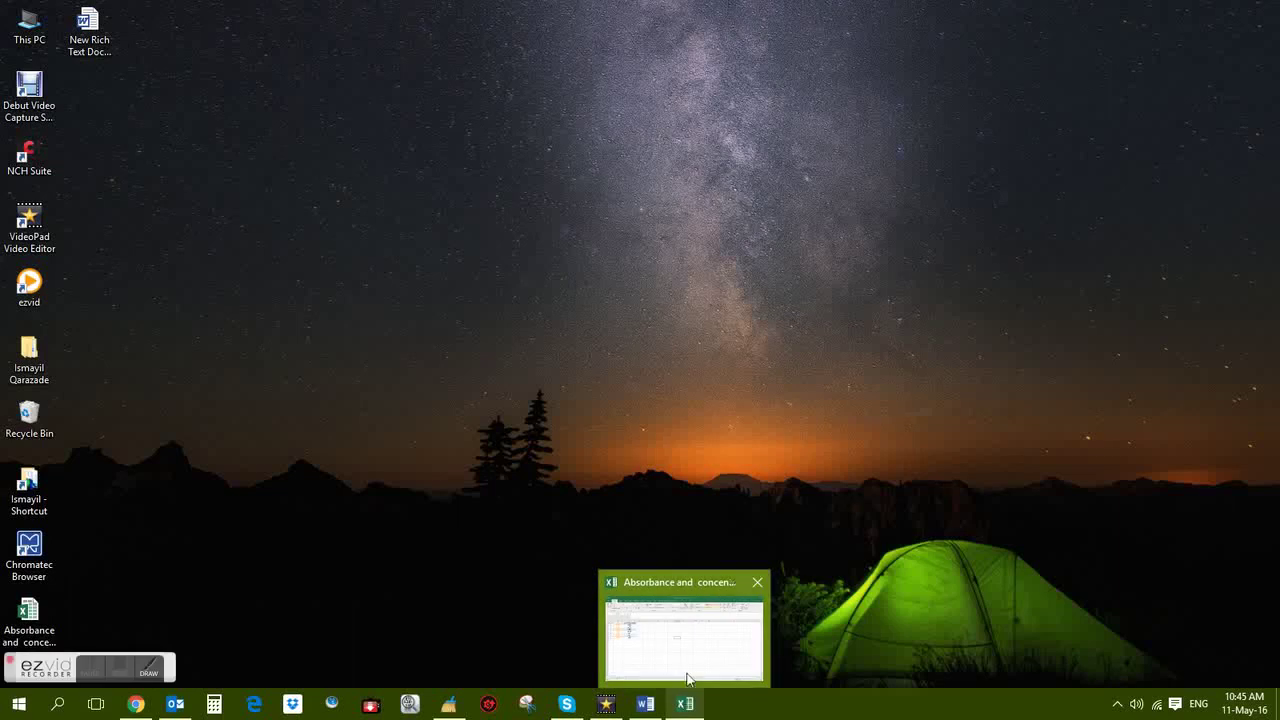
Step: Glance at the Word intro document, then bring the absorbance workbook back up
mouse_move(448, 703)
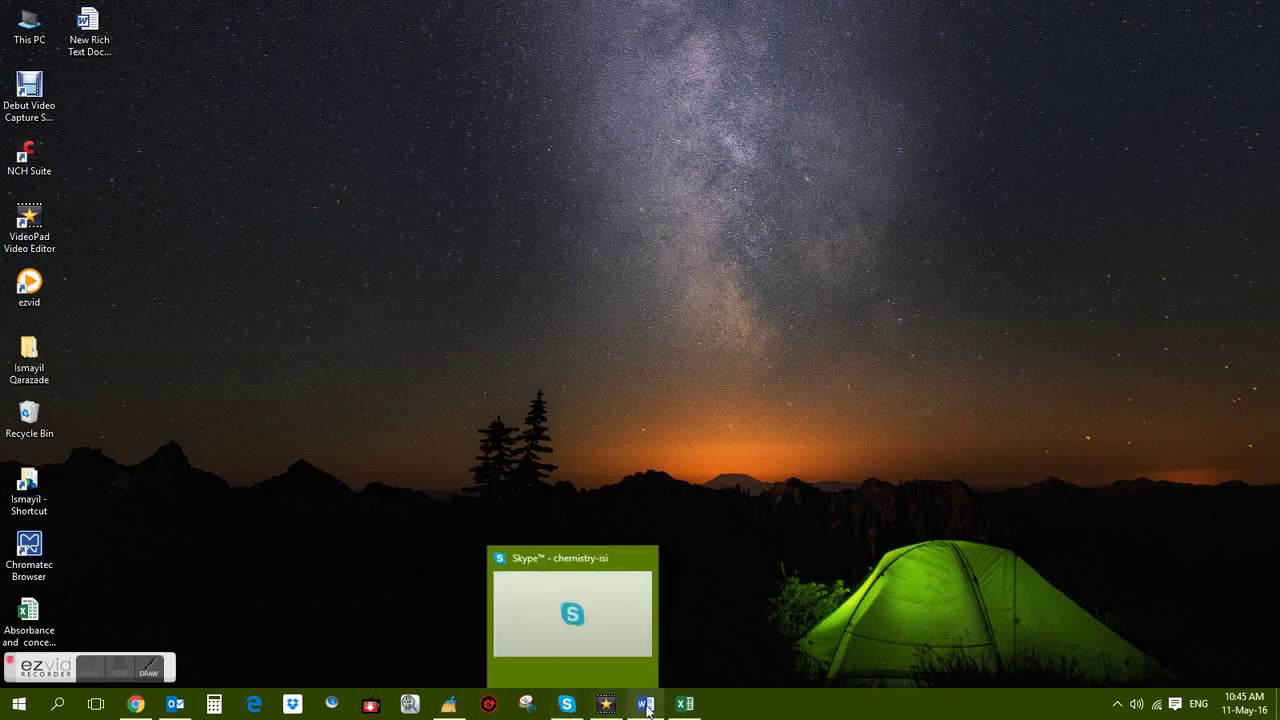
left_click(645, 703)
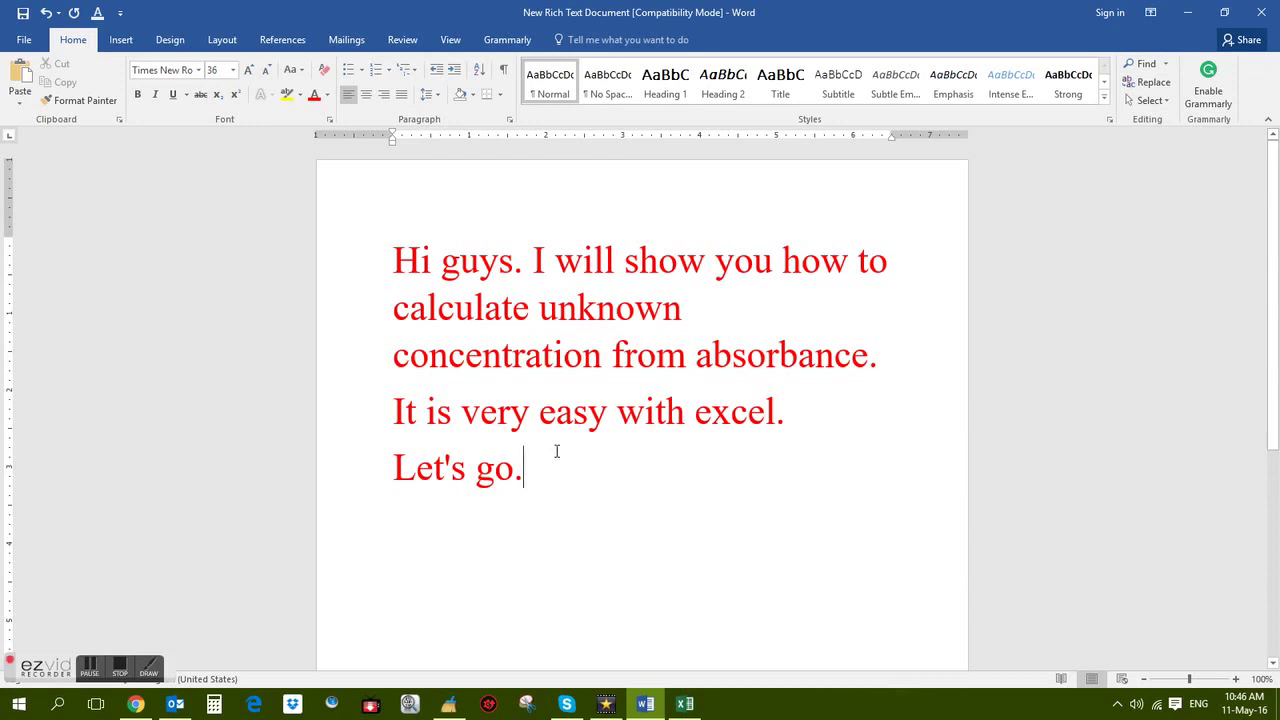
left_click(1187, 12)
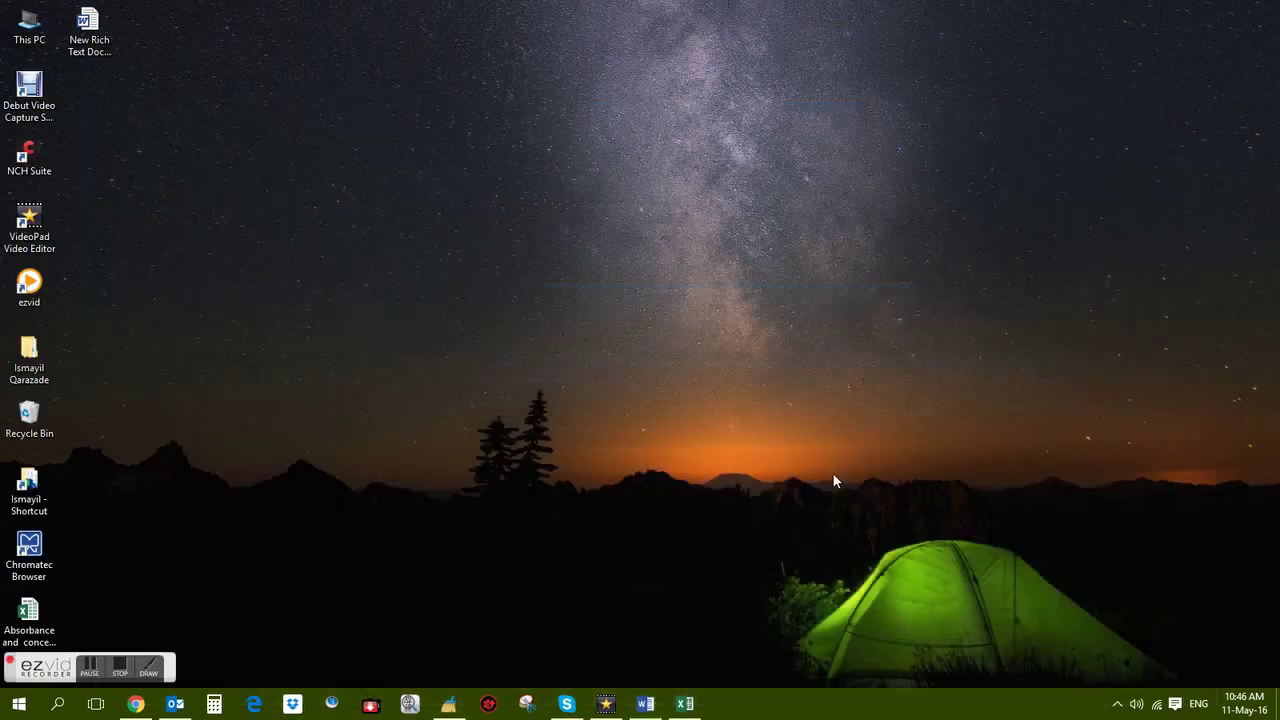
left_click(686, 705)
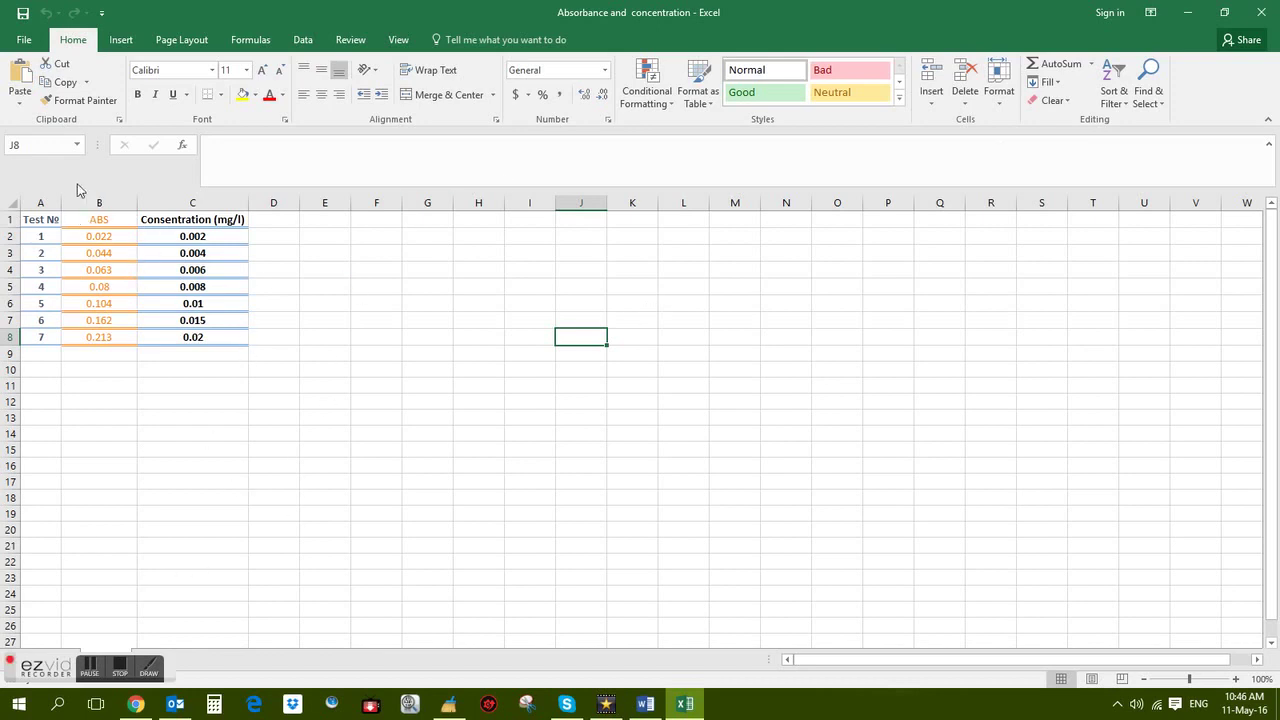
Step: Select the ABS and Concentration data in B1:C8 and insert a plain scatter chart
left_click_drag(100, 220, 172, 340)
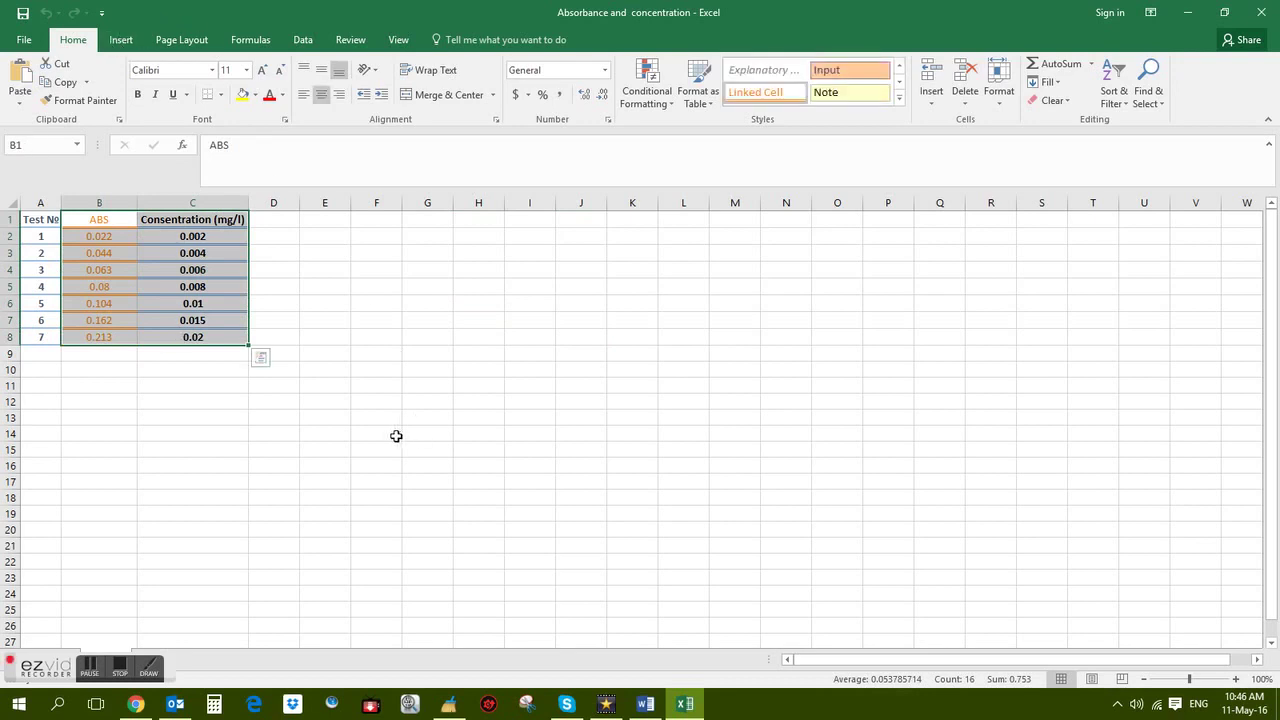
left_click(124, 42)
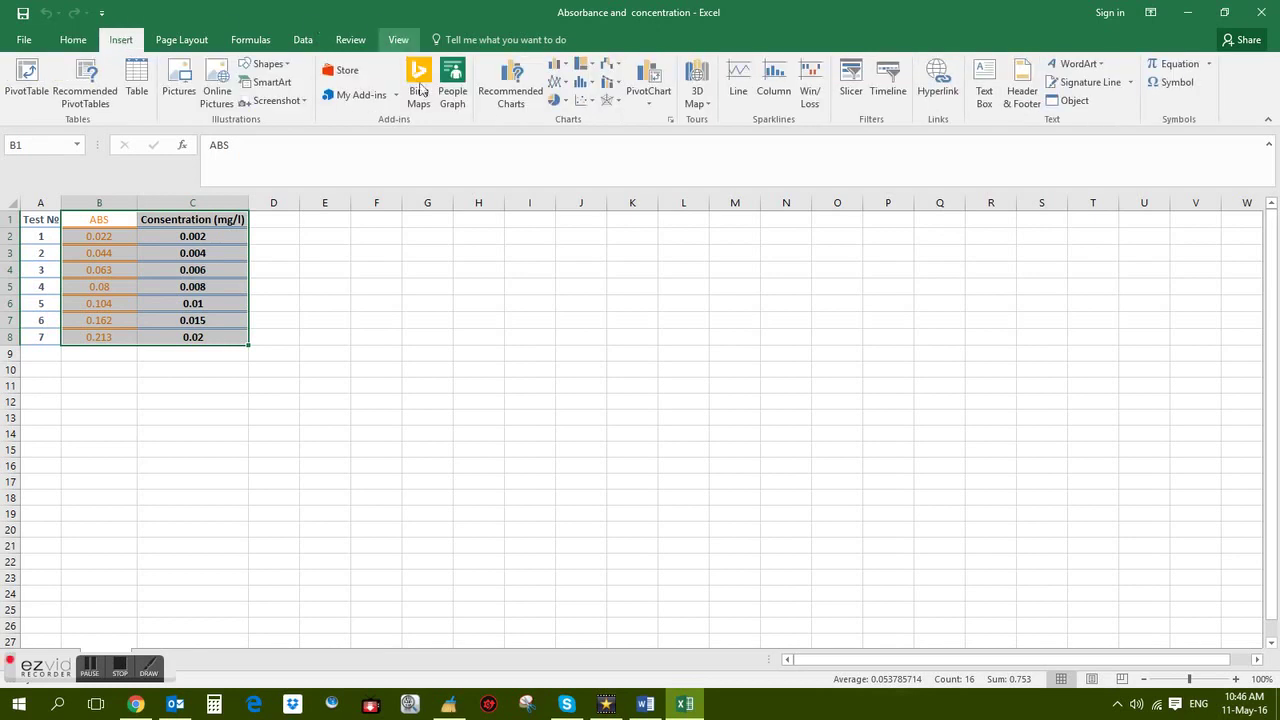
left_click(595, 105)
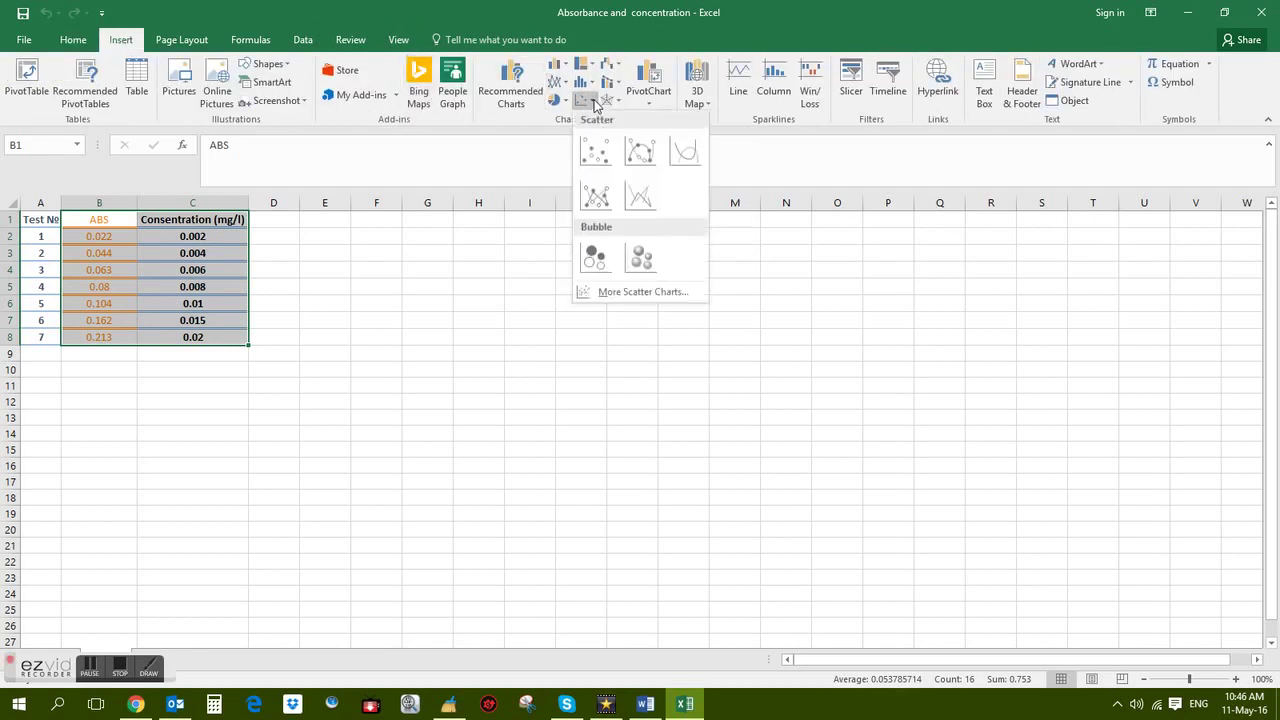
left_click(590, 152)
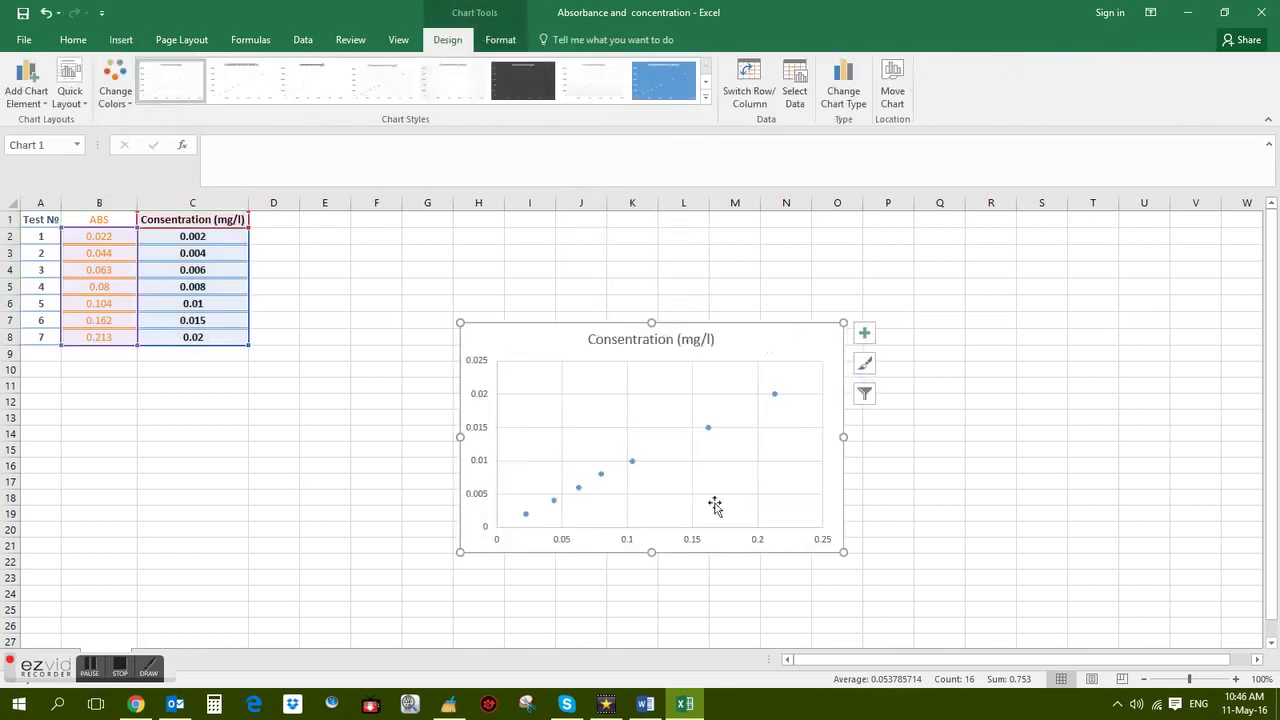
Step: Rebuild the chart's series with ABS B2:B8 as X values and Concentration C2:C8 as Y values
right_click(621, 443)
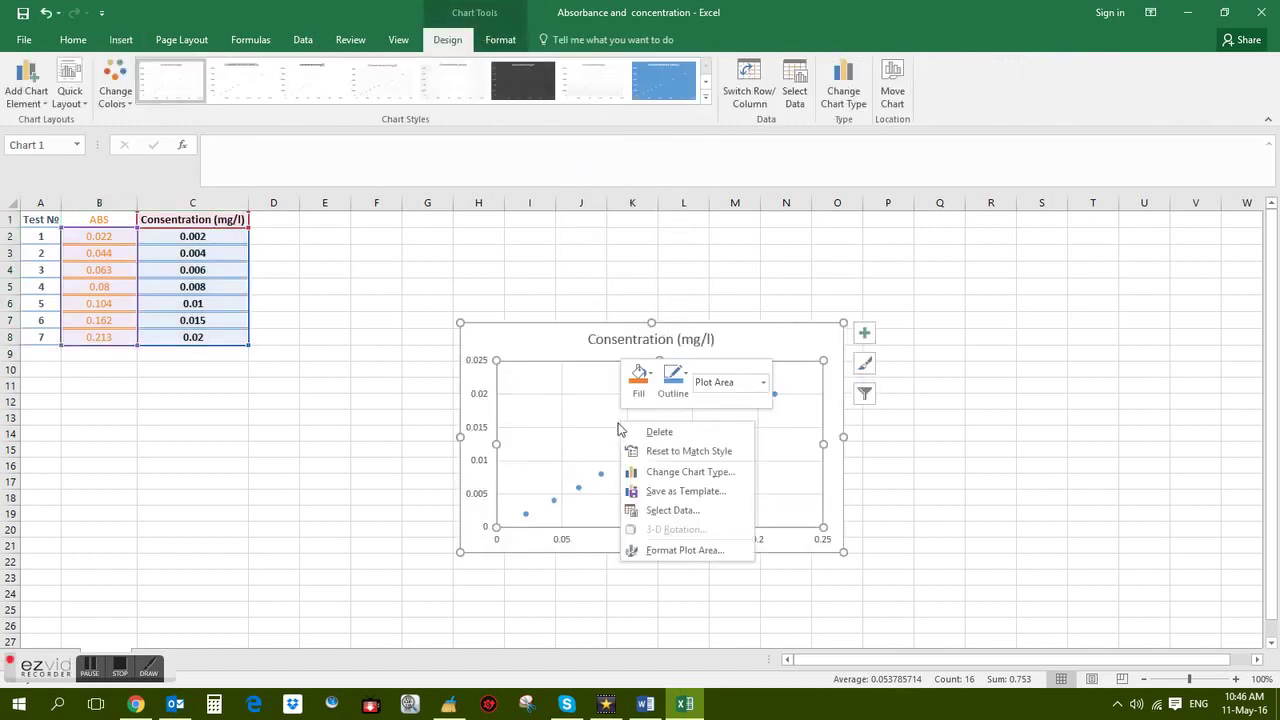
left_click(655, 511)
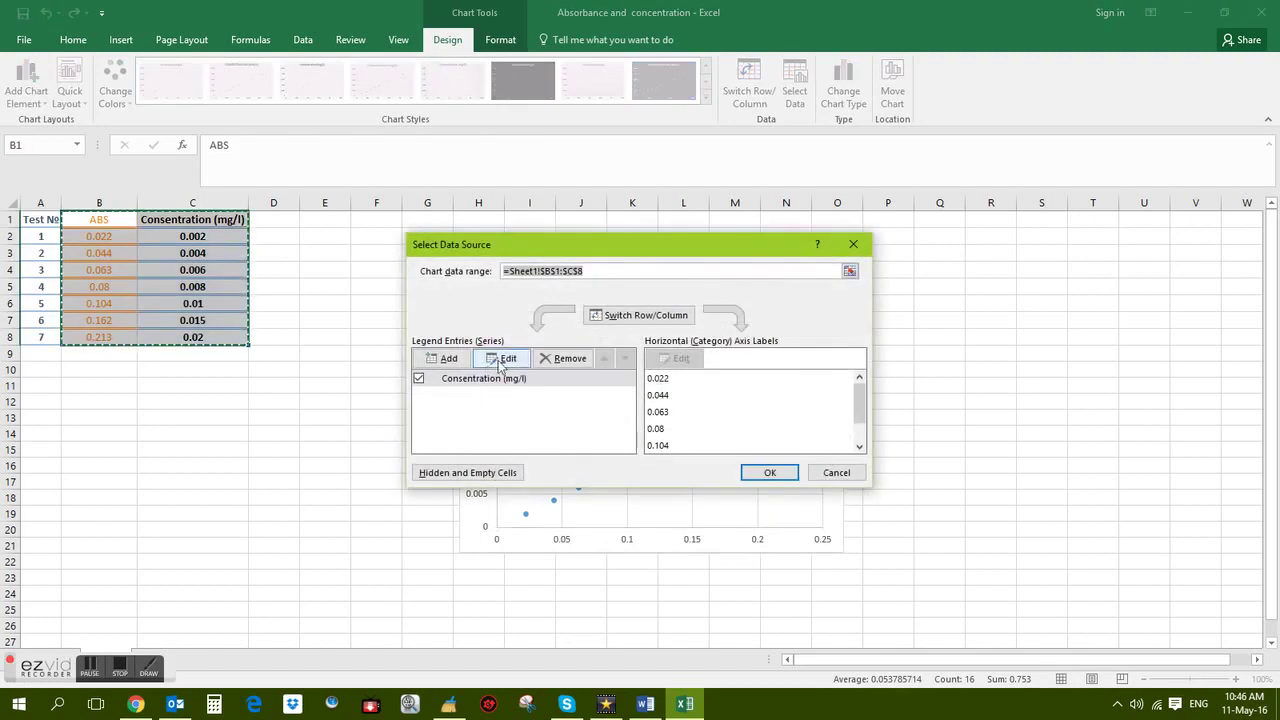
left_click(581, 359)
left_click(443, 358)
left_click(550, 367)
left_click_drag(92, 236, 88, 337)
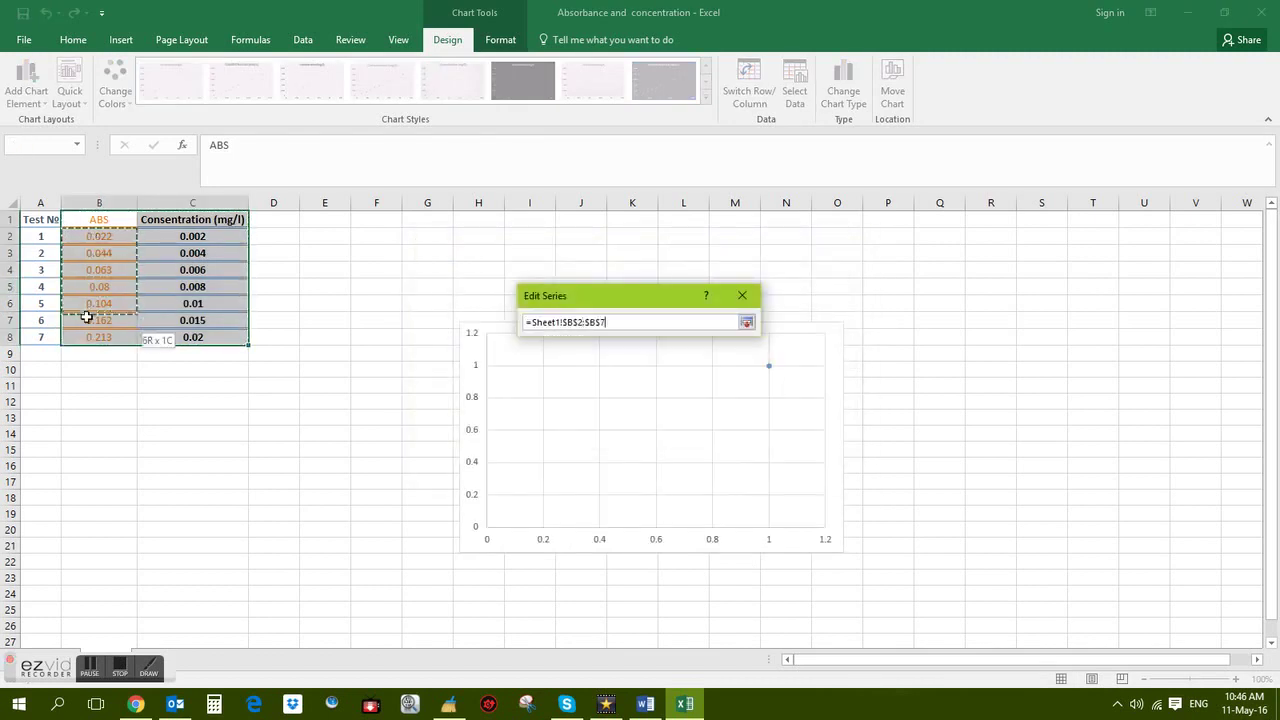
left_click(560, 399)
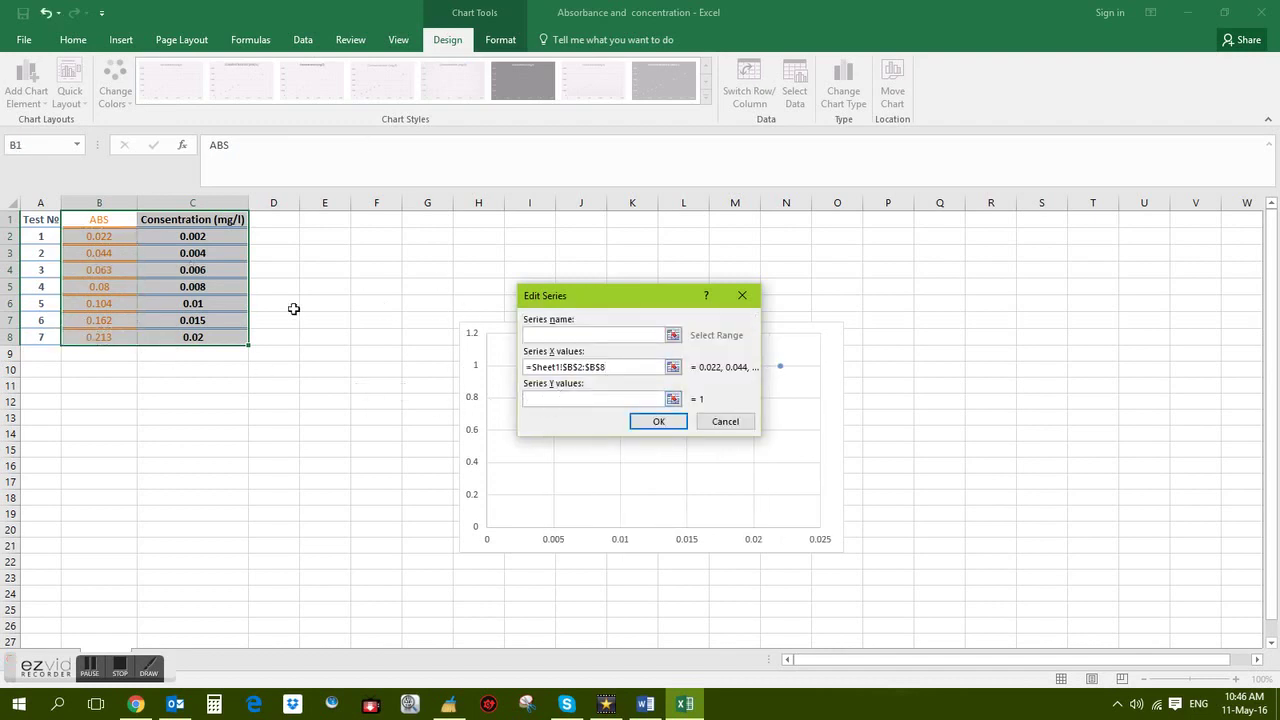
mouse_move(170, 236)
left_mouse_down()
mouse_move(186, 252)
mouse_move(195, 337)
left_mouse_up()
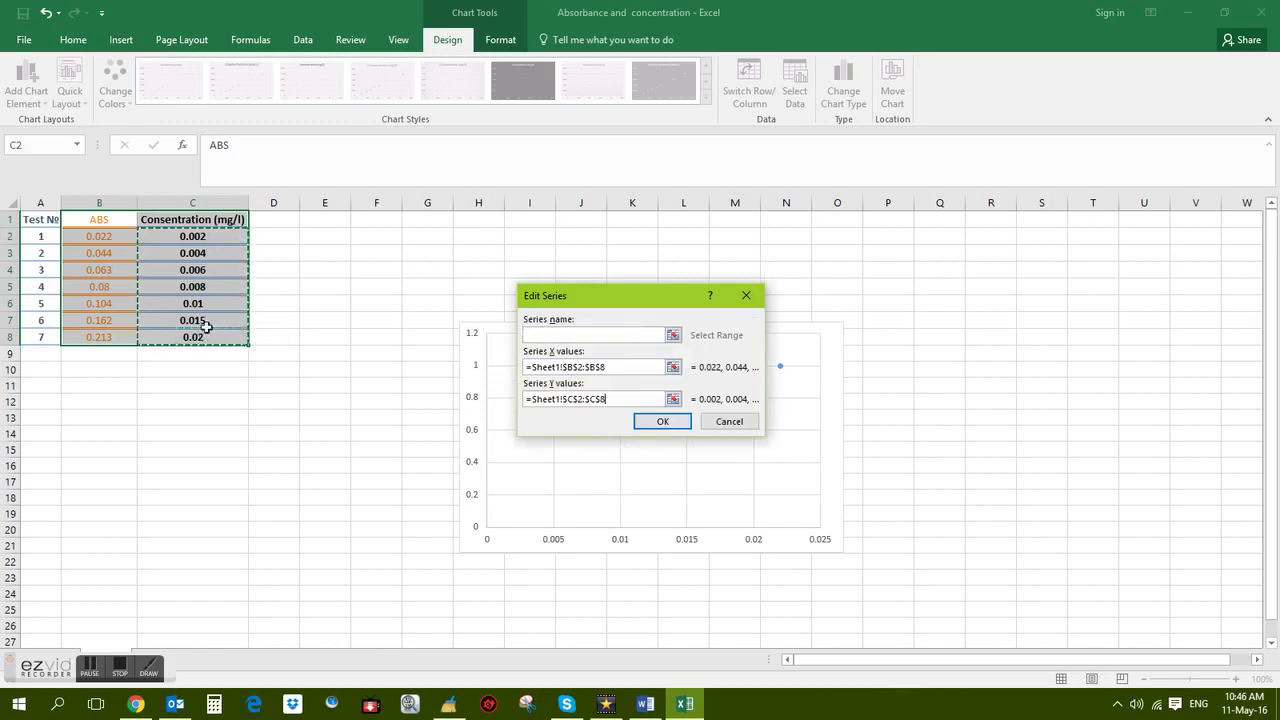
left_click(663, 422)
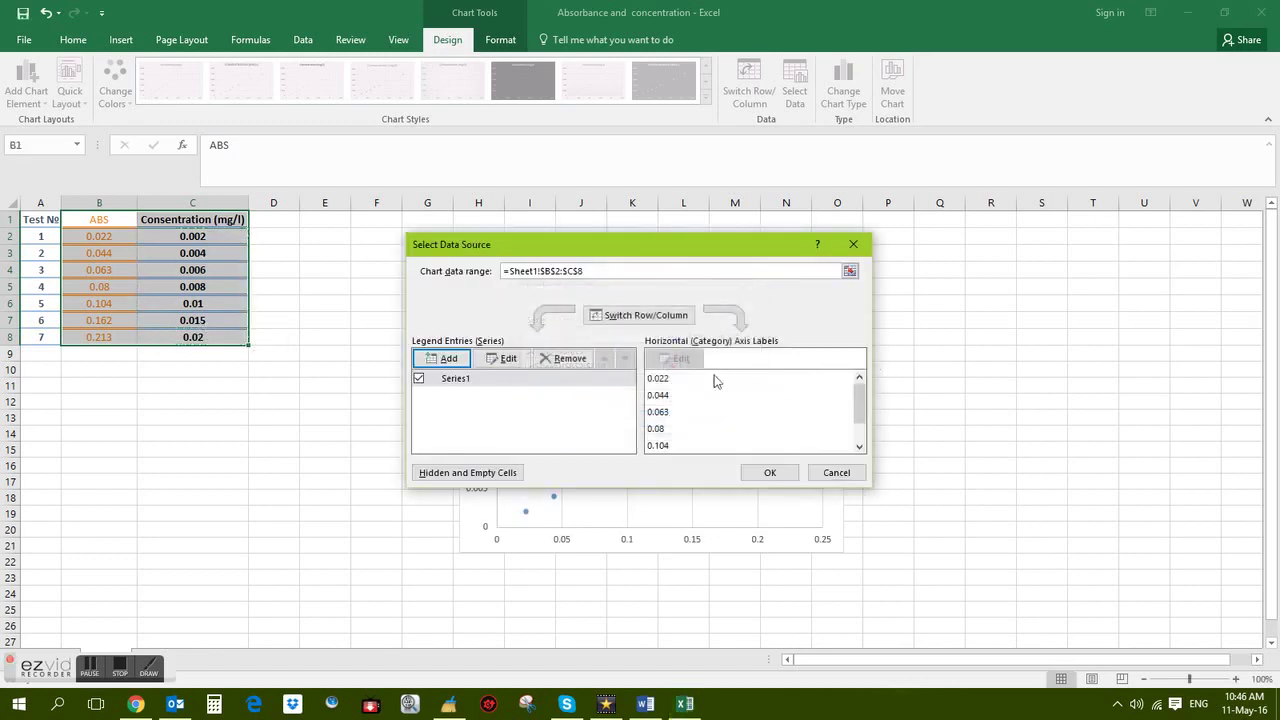
left_click(780, 475)
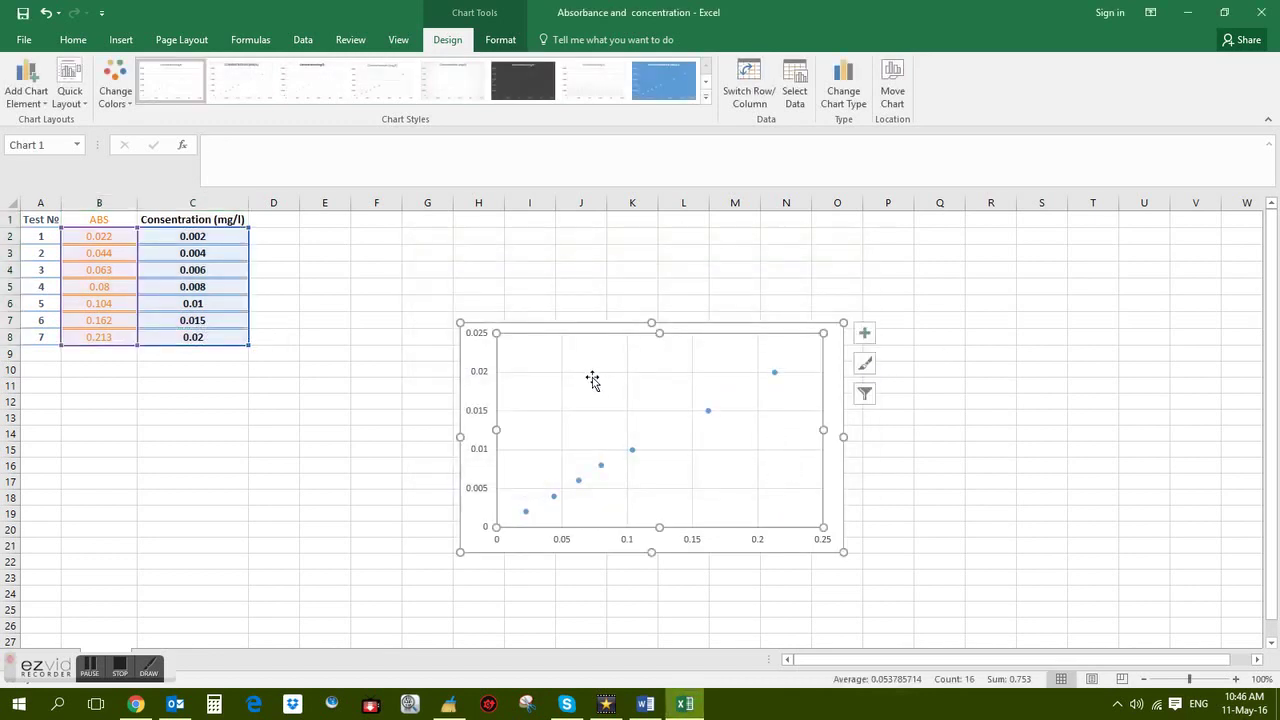
right_click(592, 378)
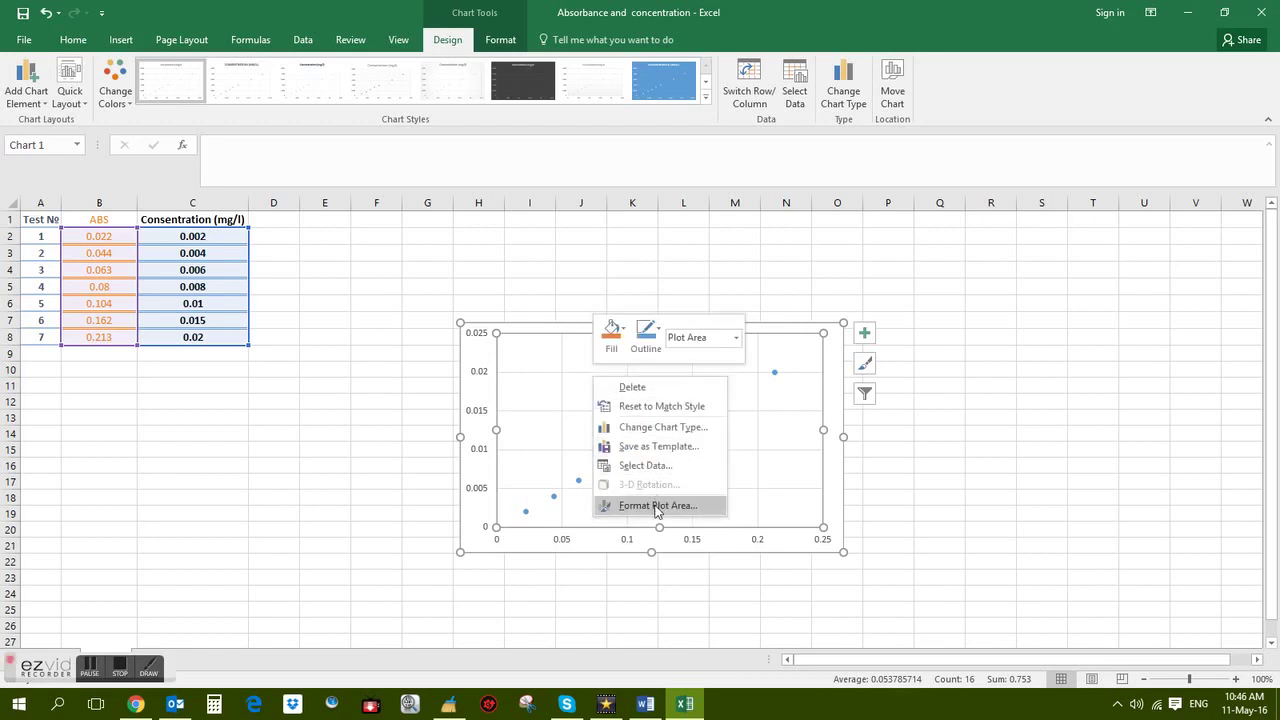
Step: Open the Format Plot Area pane and browse Chart Styles without applying one
left_click(657, 507)
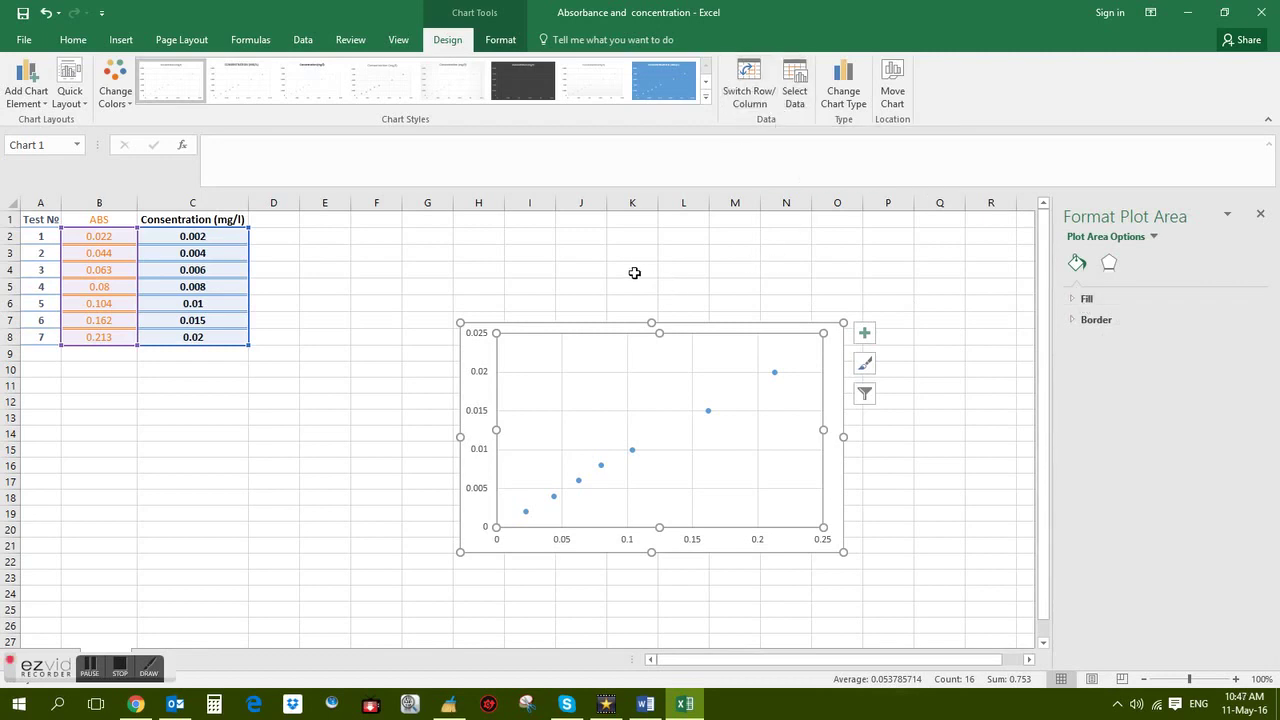
left_click(705, 97)
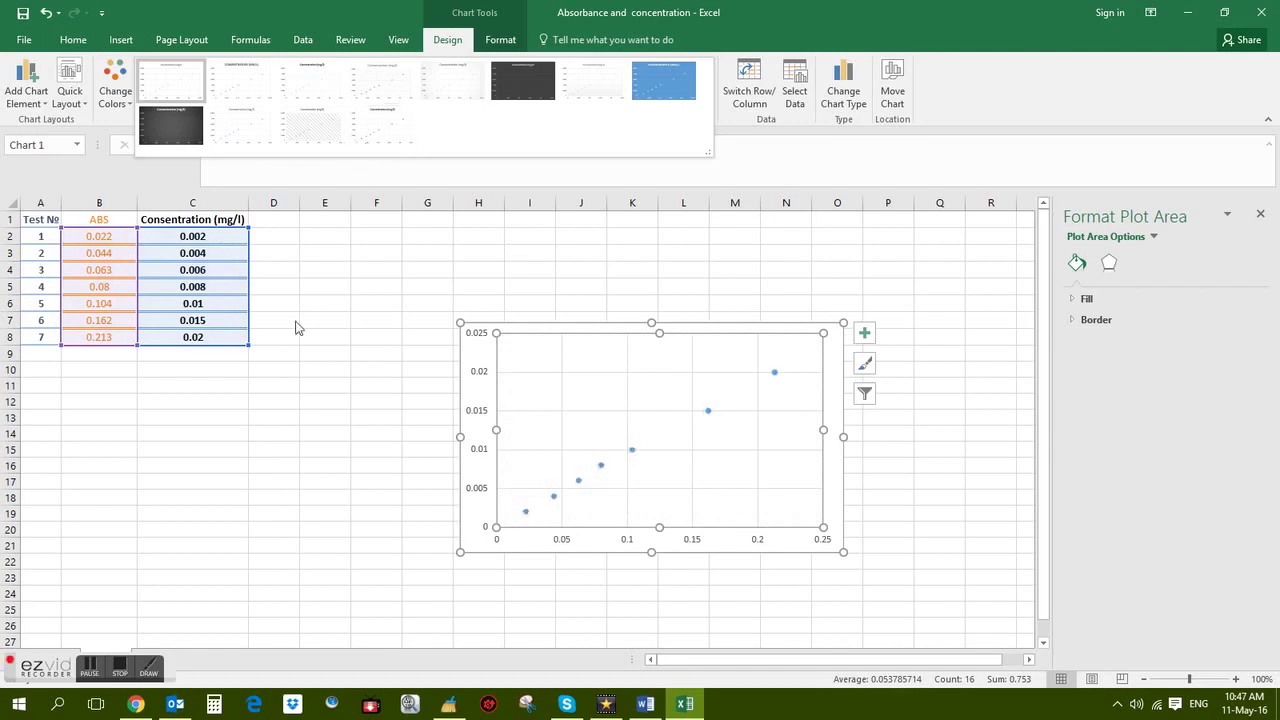
left_click(326, 305)
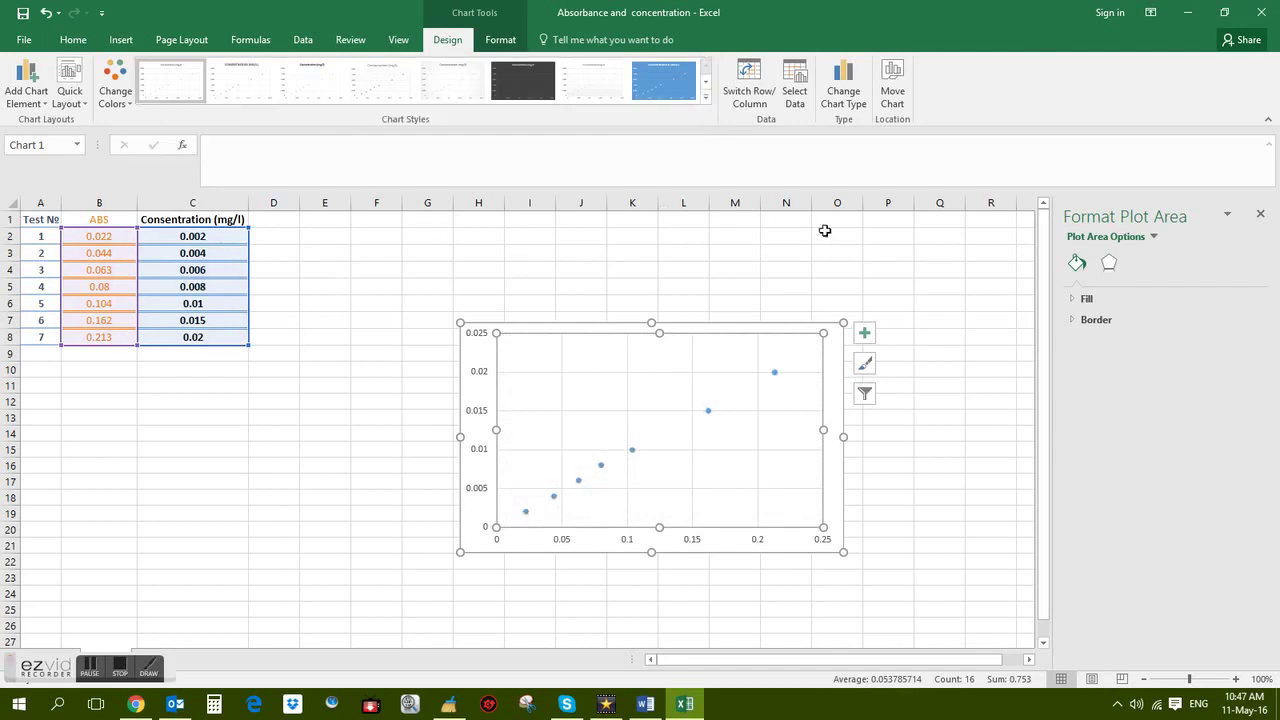
left_click(708, 410)
Step: Add a trendline to the data series and display its equation and R² value
right_click(711, 413)
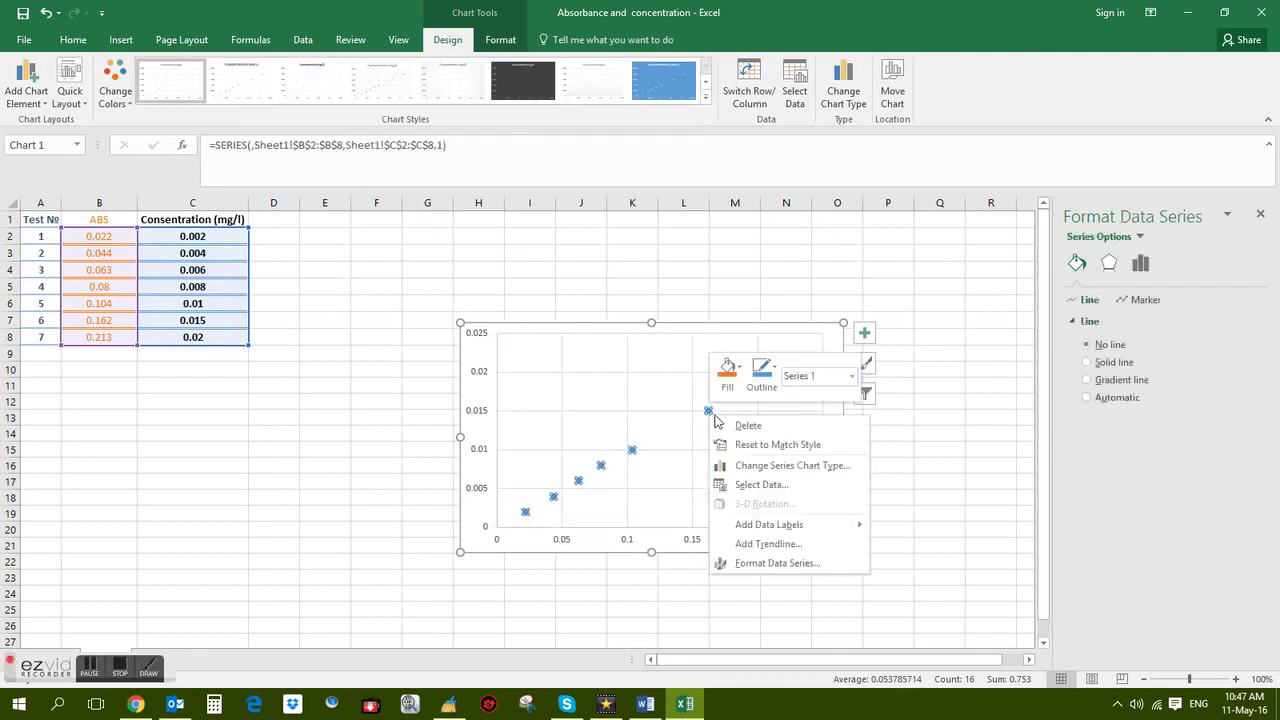
left_click(778, 548)
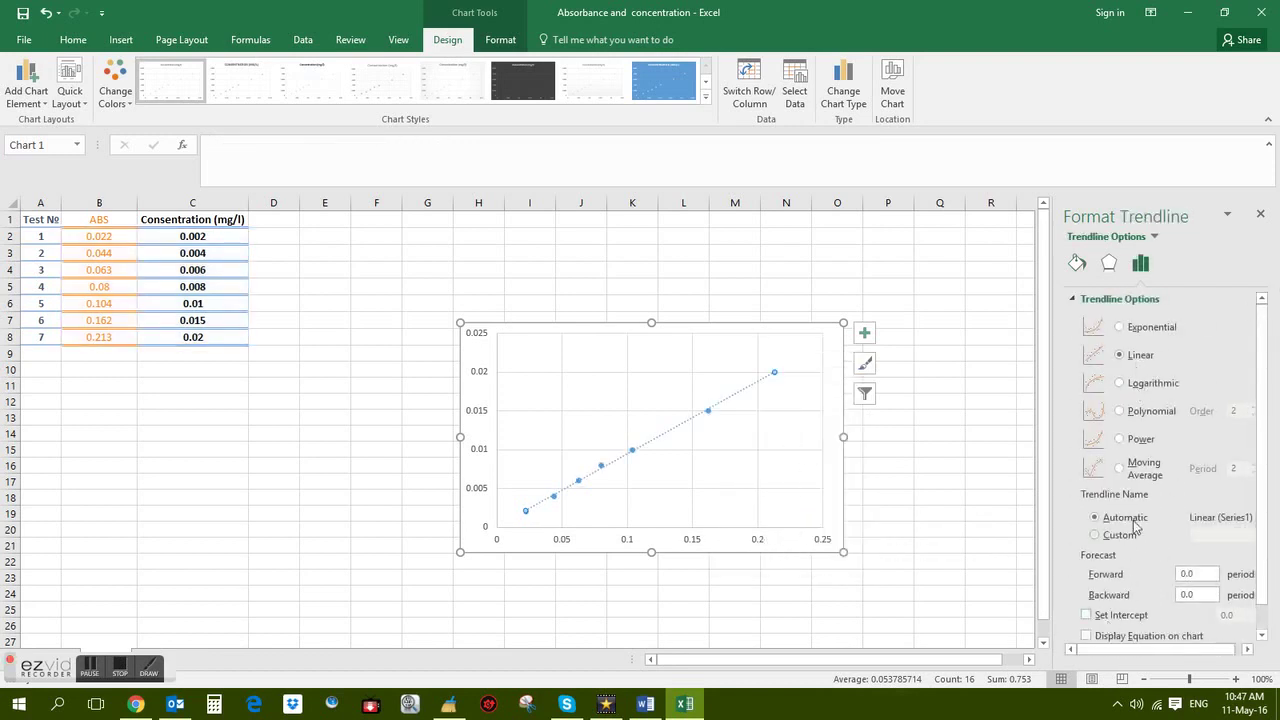
scroll(1138, 524, "down", 1)
left_click(1087, 608)
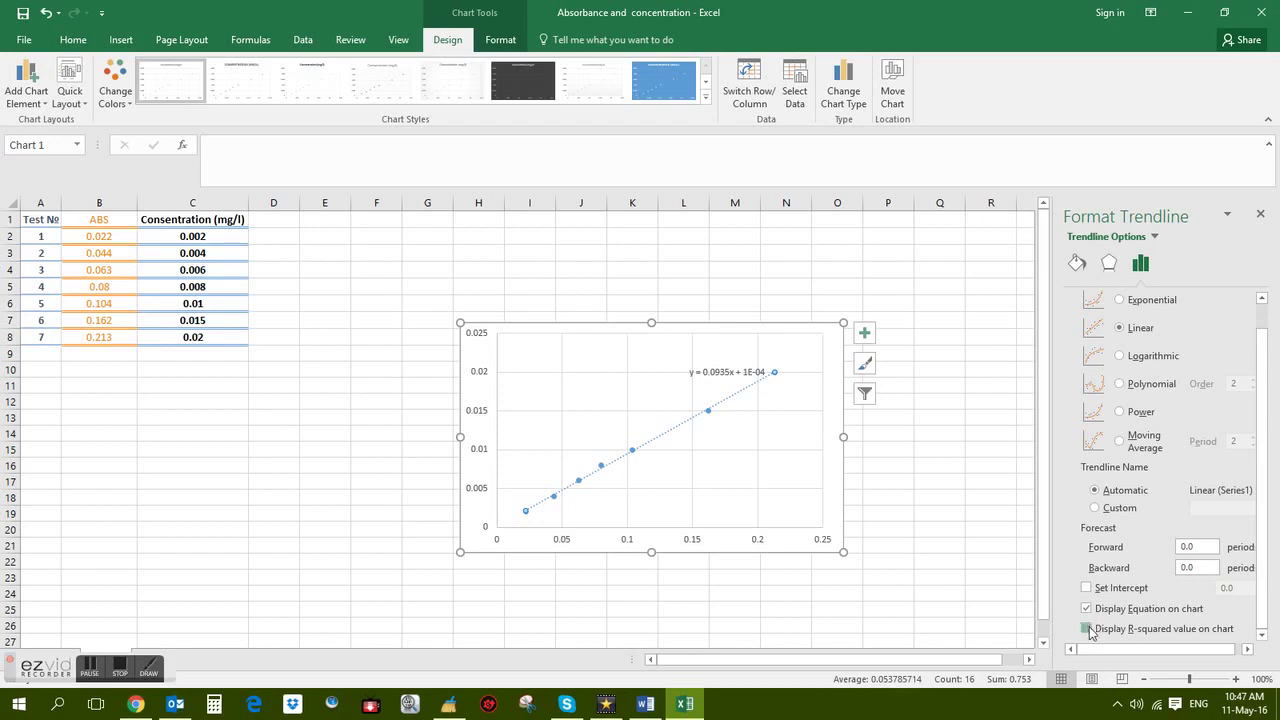
left_click(1087, 628)
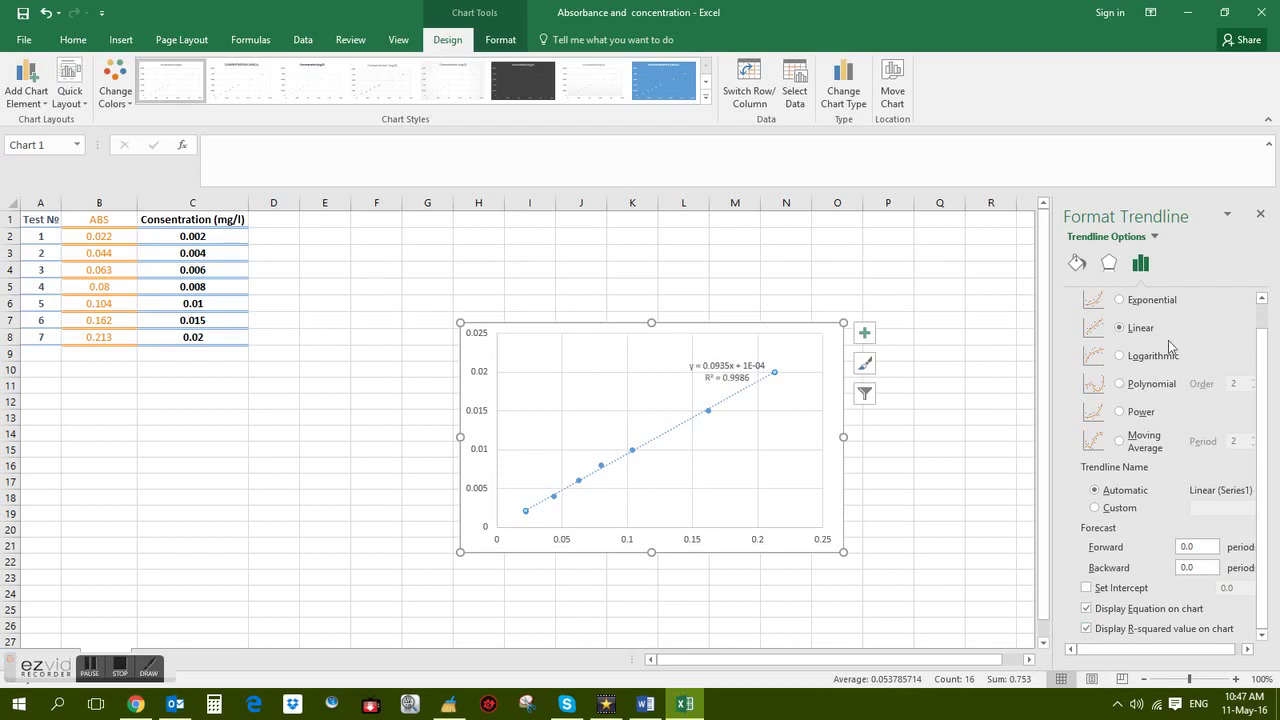
Step: Restyle the trendline as a solid, thinner 1 pt line instead of dotted
left_click(1077, 263)
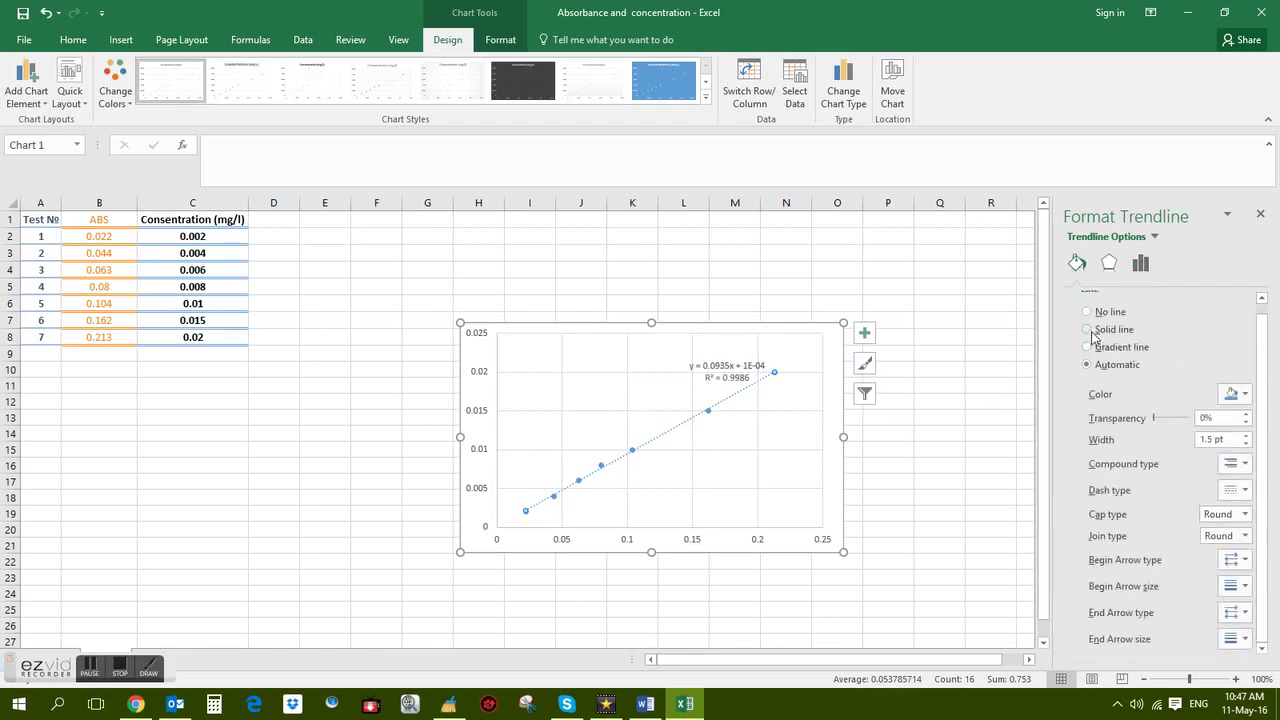
left_click(1235, 394)
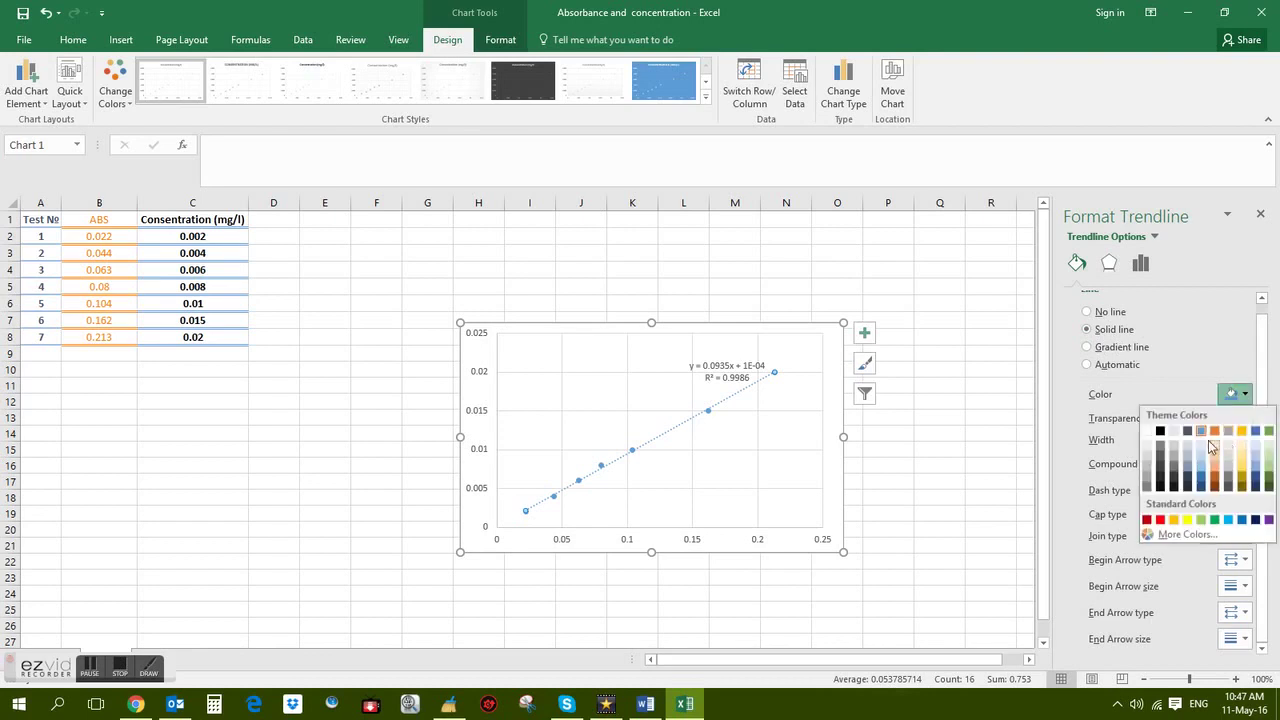
key("Escape")
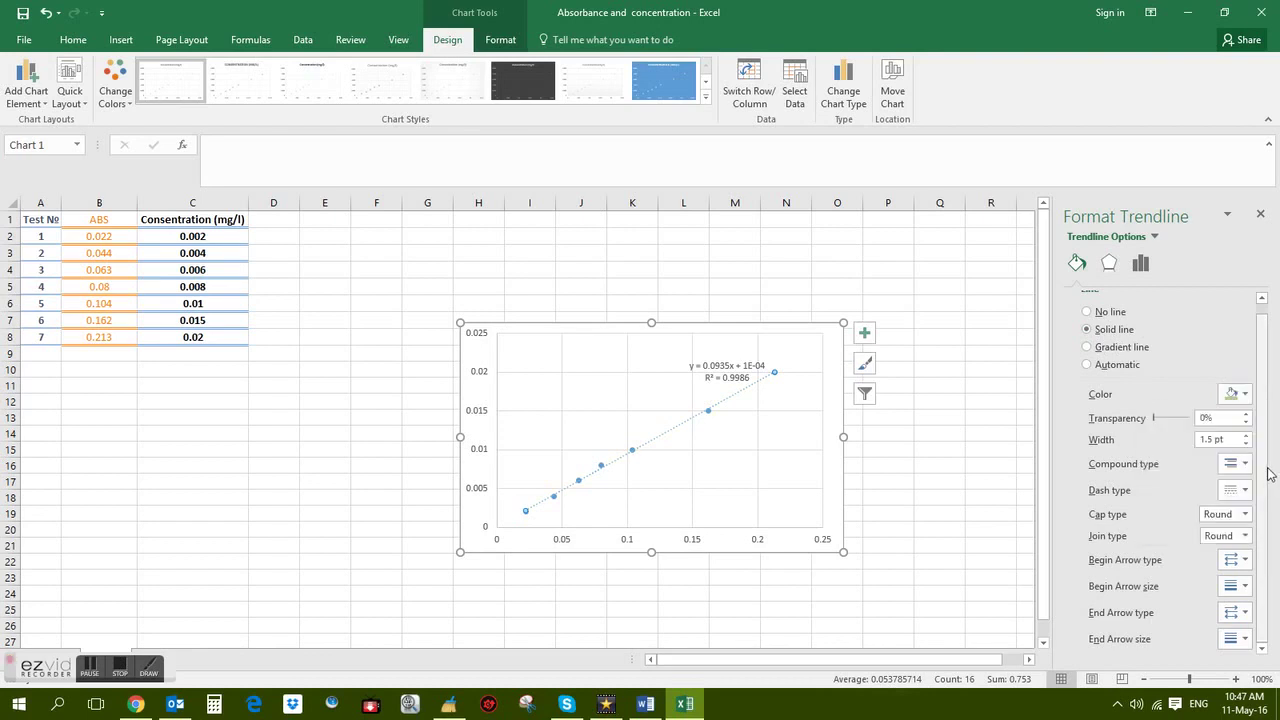
left_click(1245, 490)
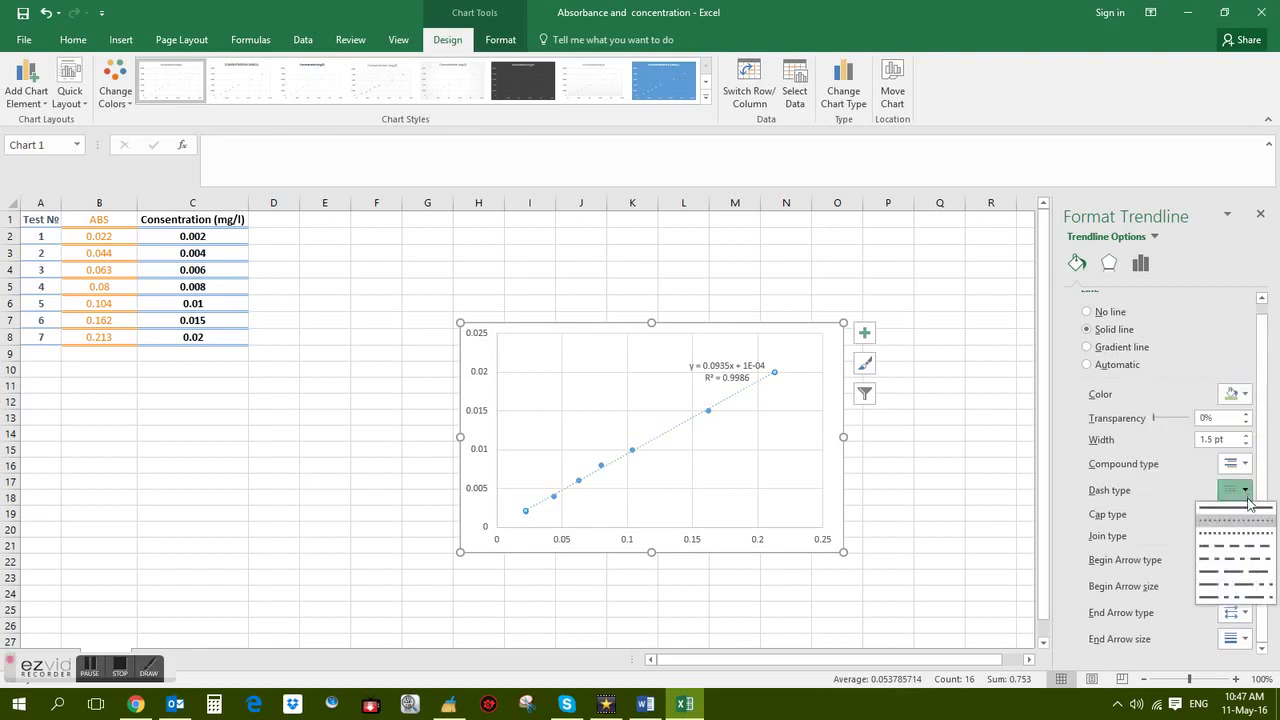
left_click(1241, 511)
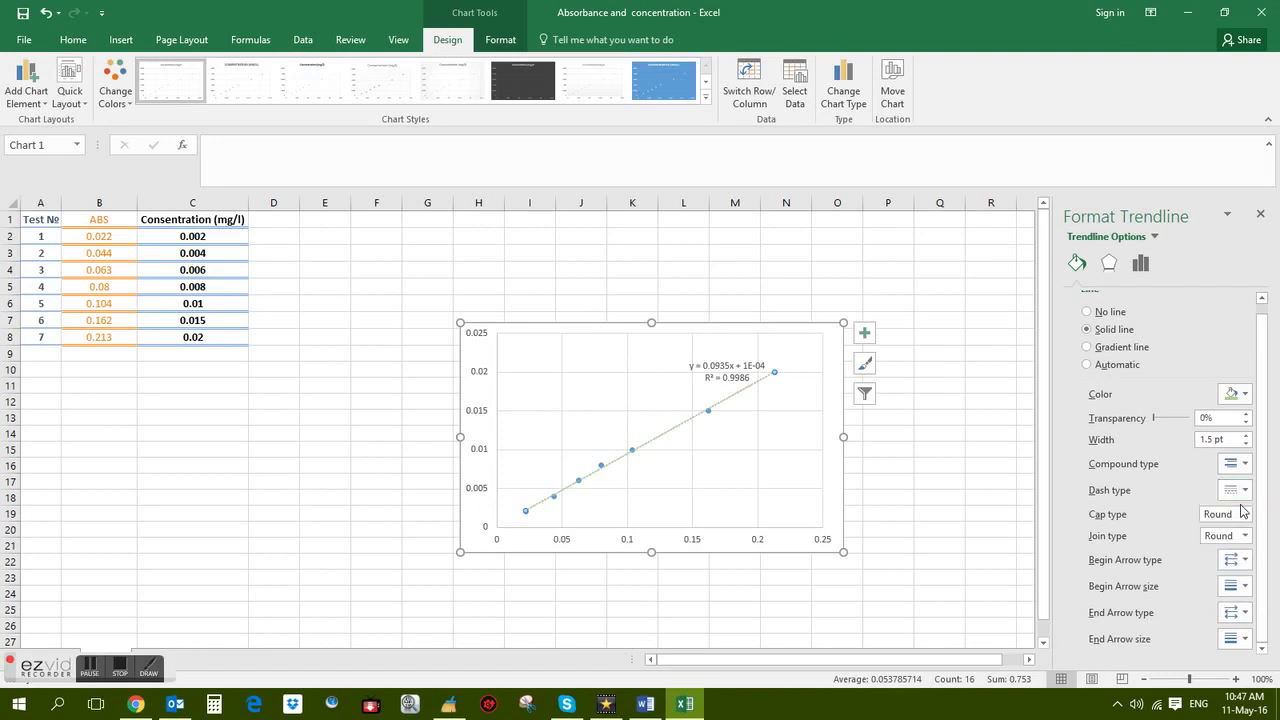
left_click(1246, 444)
left_click(1141, 265)
left_click(1113, 267)
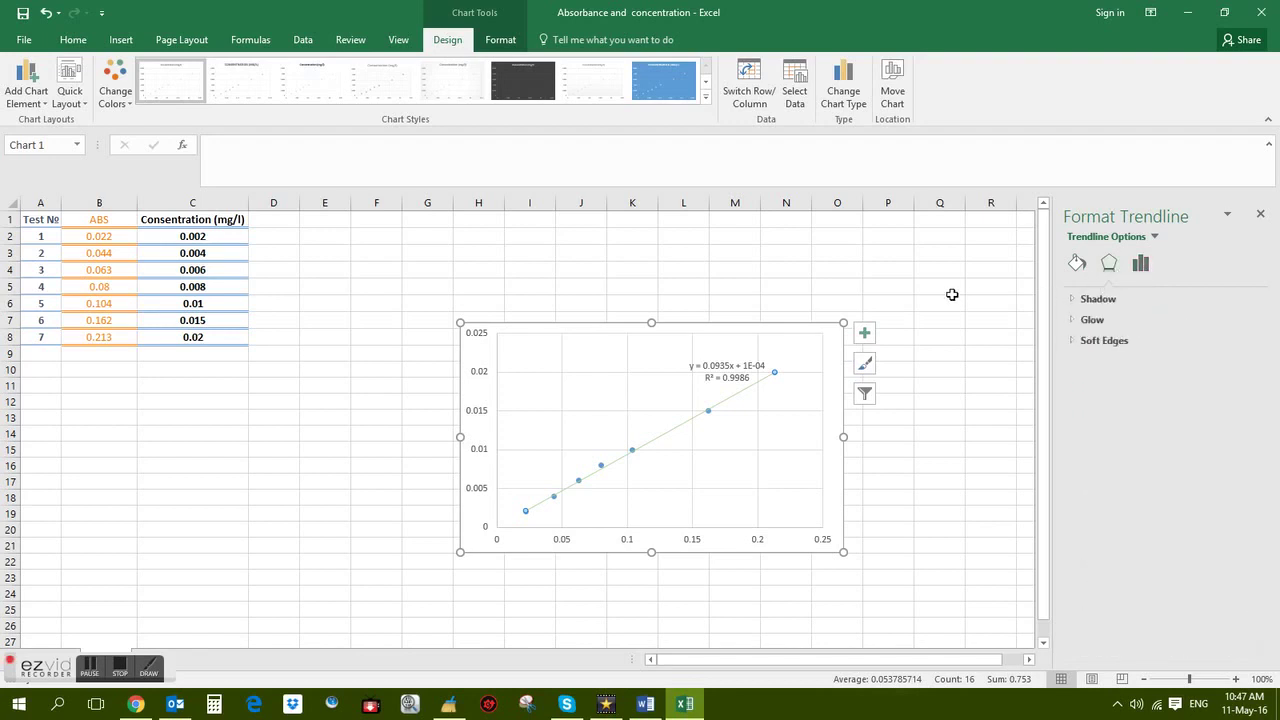
Step: Move the trendline equation label below the upper points and set its font size to 10.5
left_click(1260, 214)
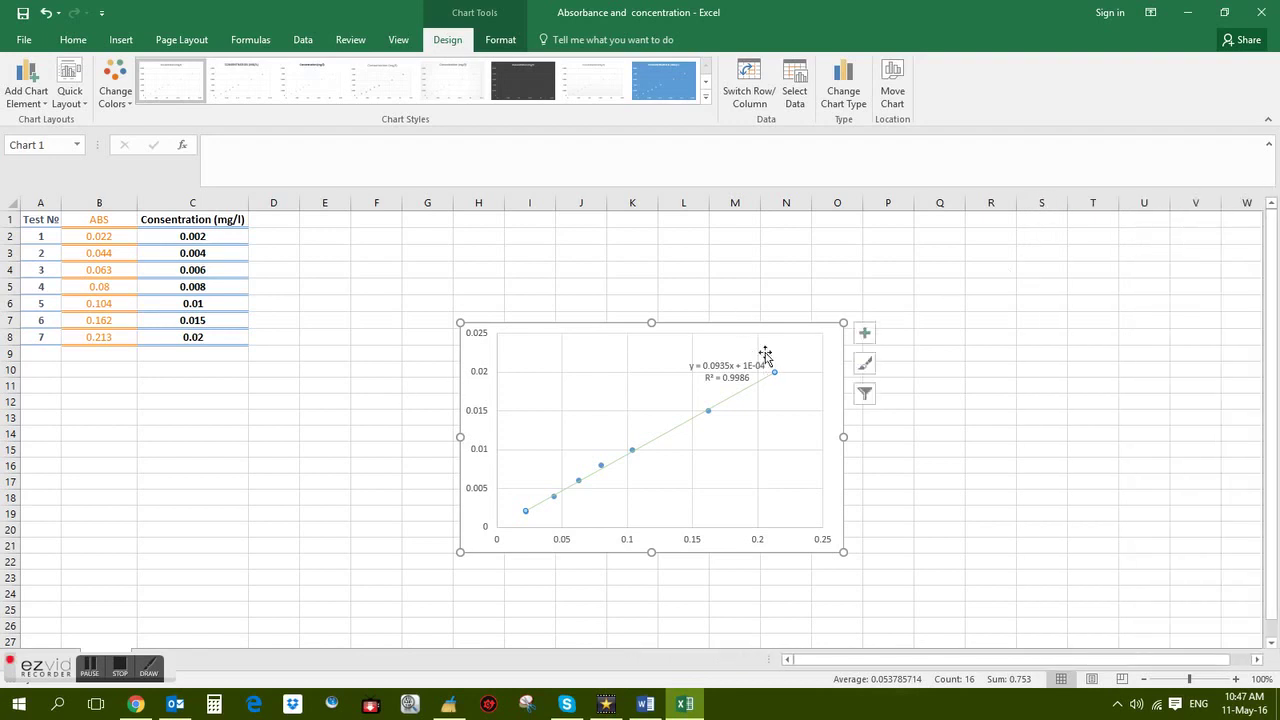
left_click(753, 321)
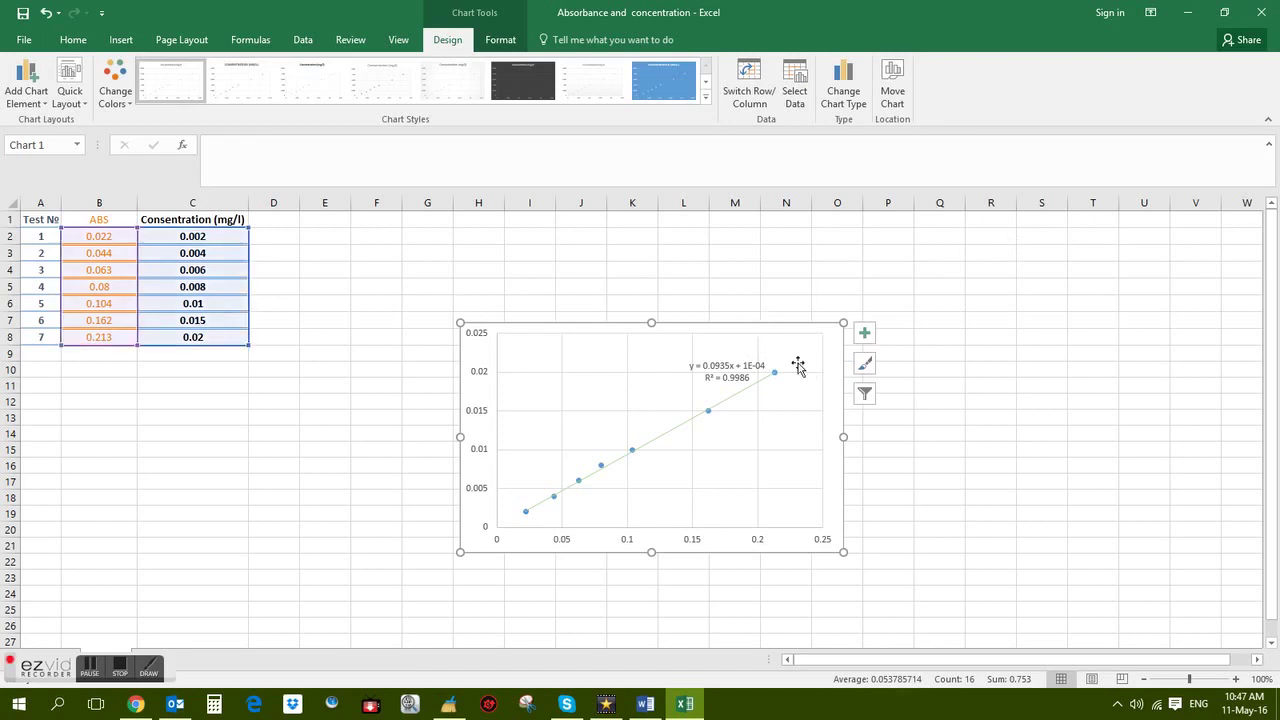
left_click(723, 372)
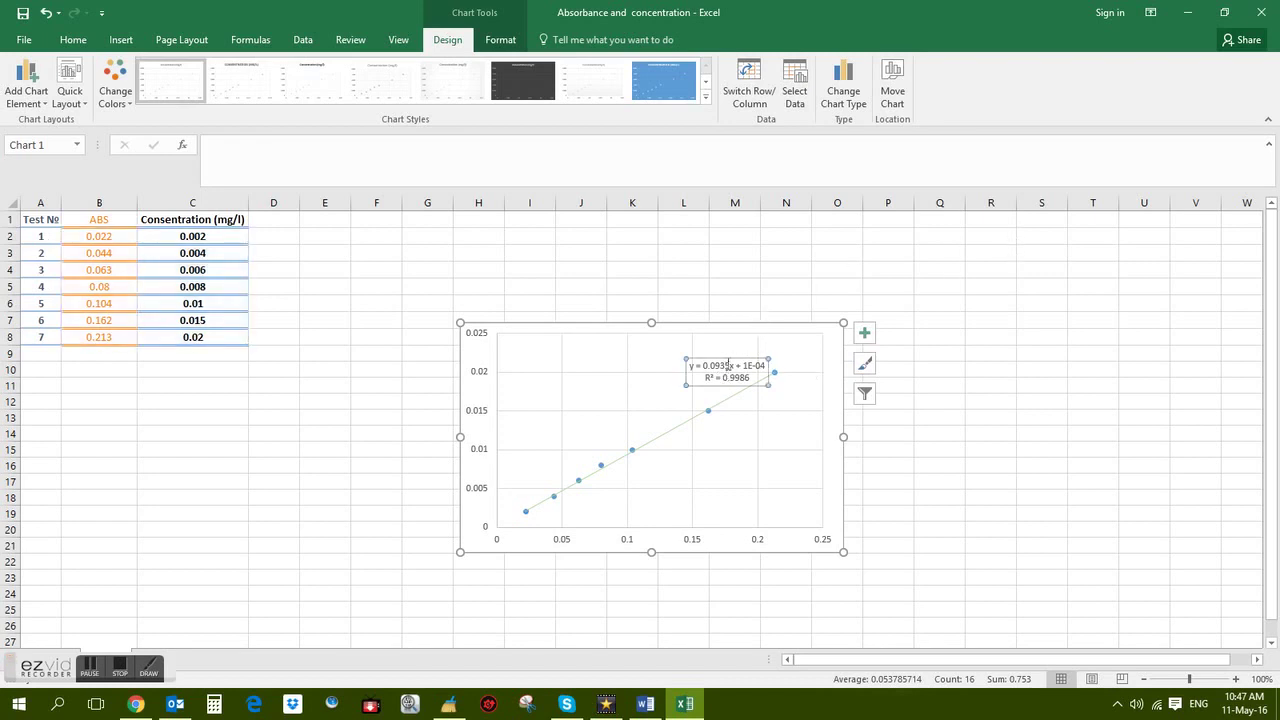
left_click_drag(744, 360, 775, 435)
triple_click(781, 452)
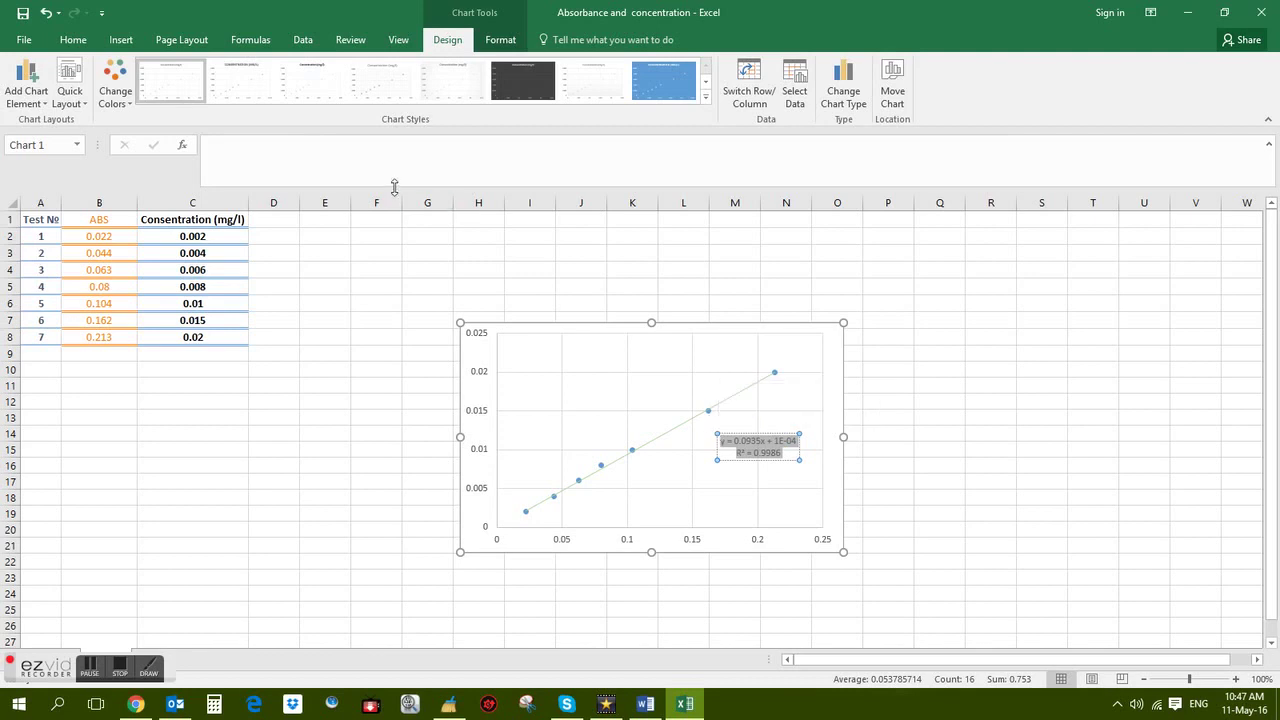
left_click(73, 39)
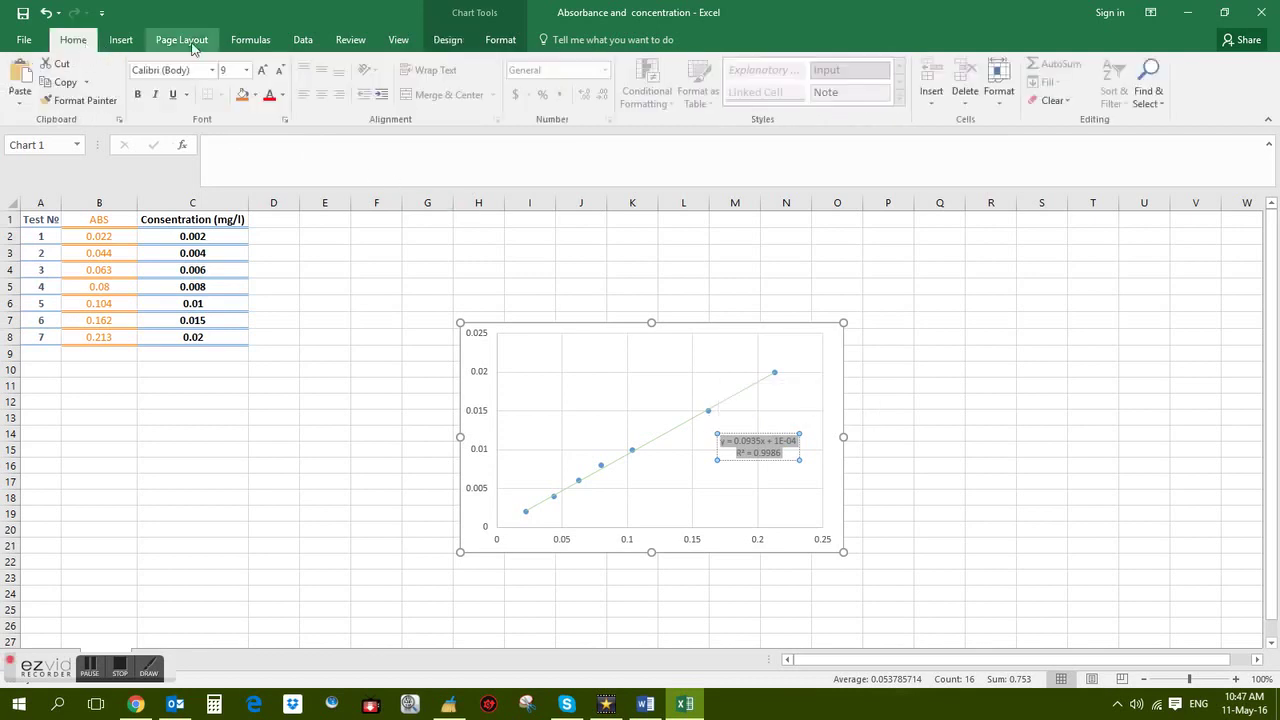
left_click(248, 70)
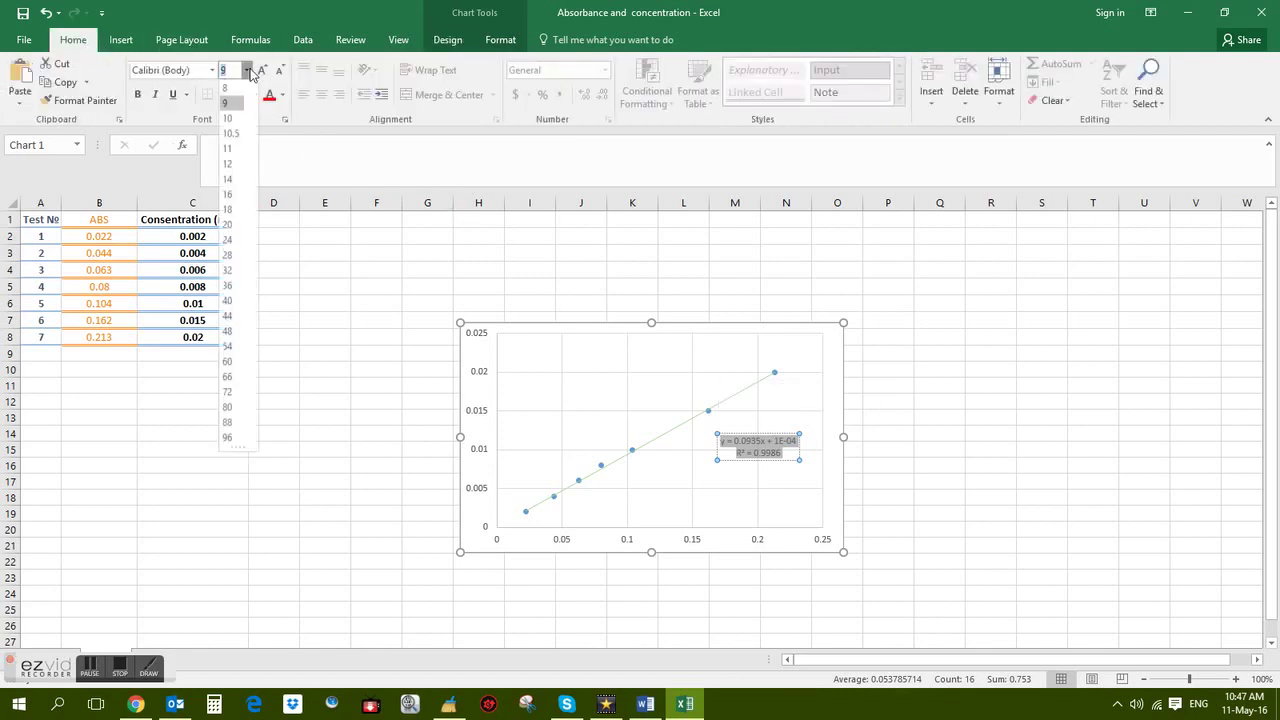
left_click(230, 134)
left_click_drag(783, 453, 720, 440)
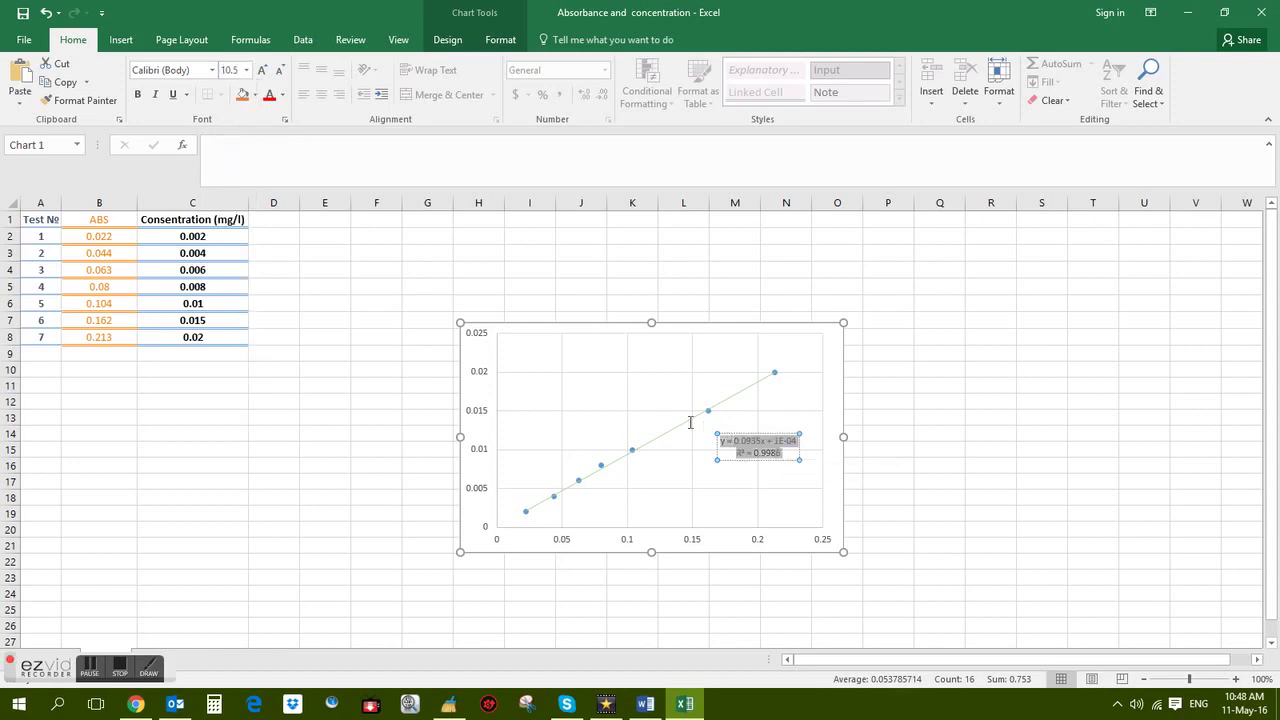
left_click(245, 72)
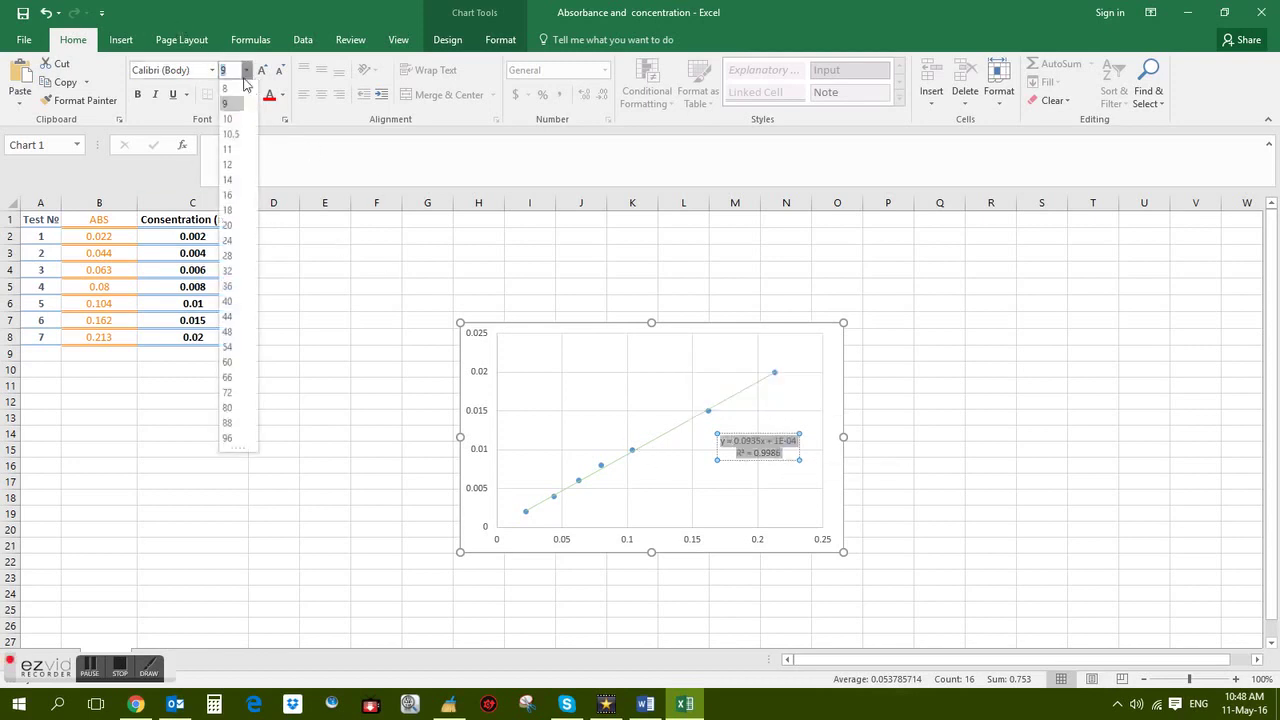
left_click(230, 134)
Step: Move the chart up beside the table, then merge and centre cells A10:B10
left_click(945, 310)
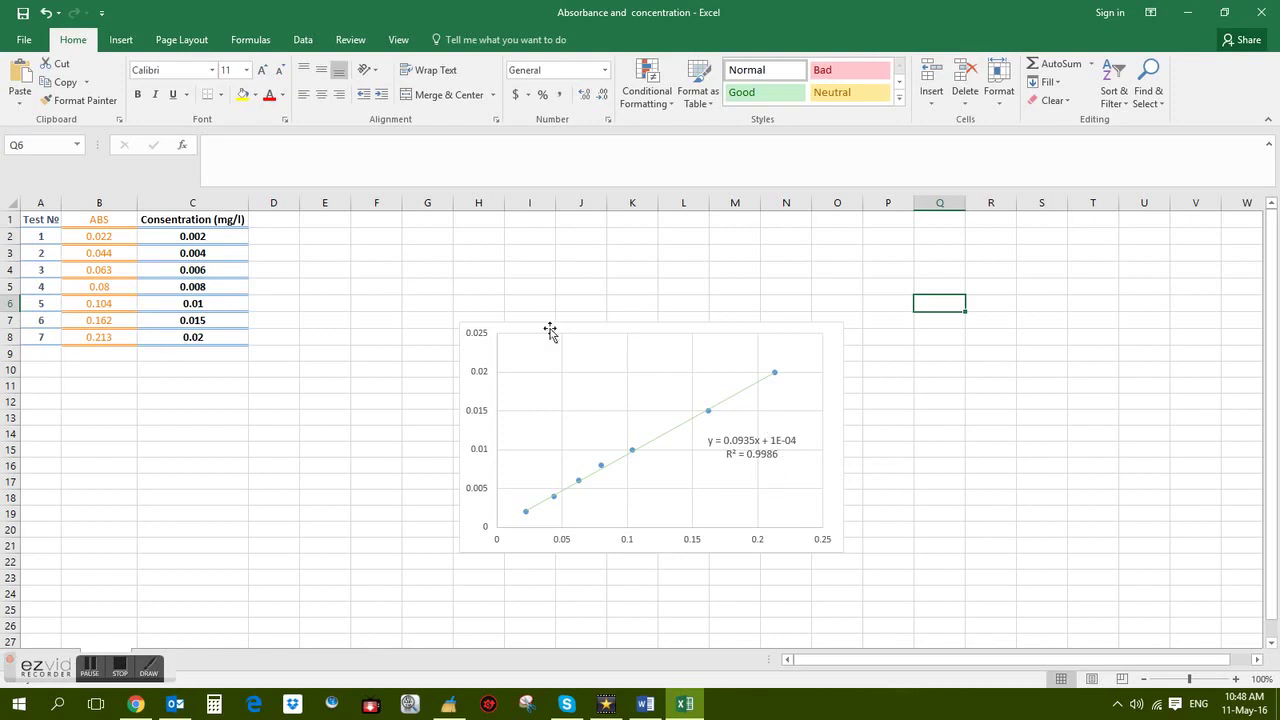
left_click_drag(795, 324, 820, 234)
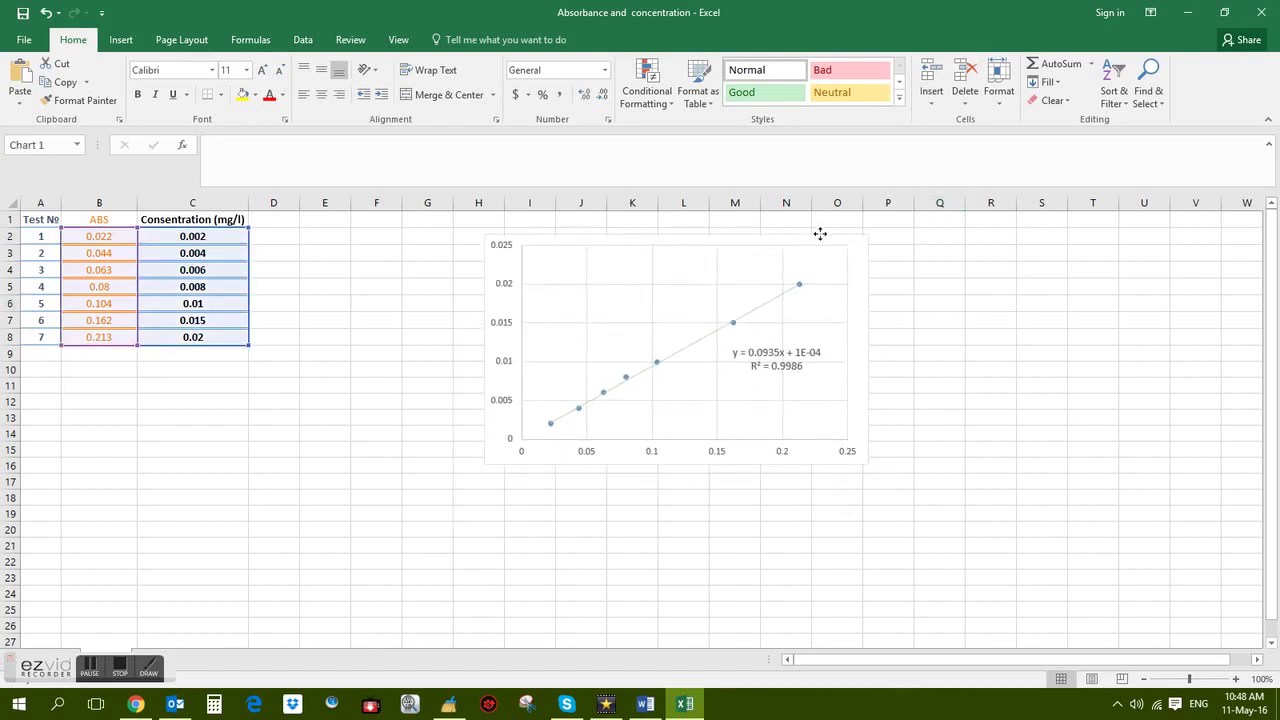
left_click(447, 39)
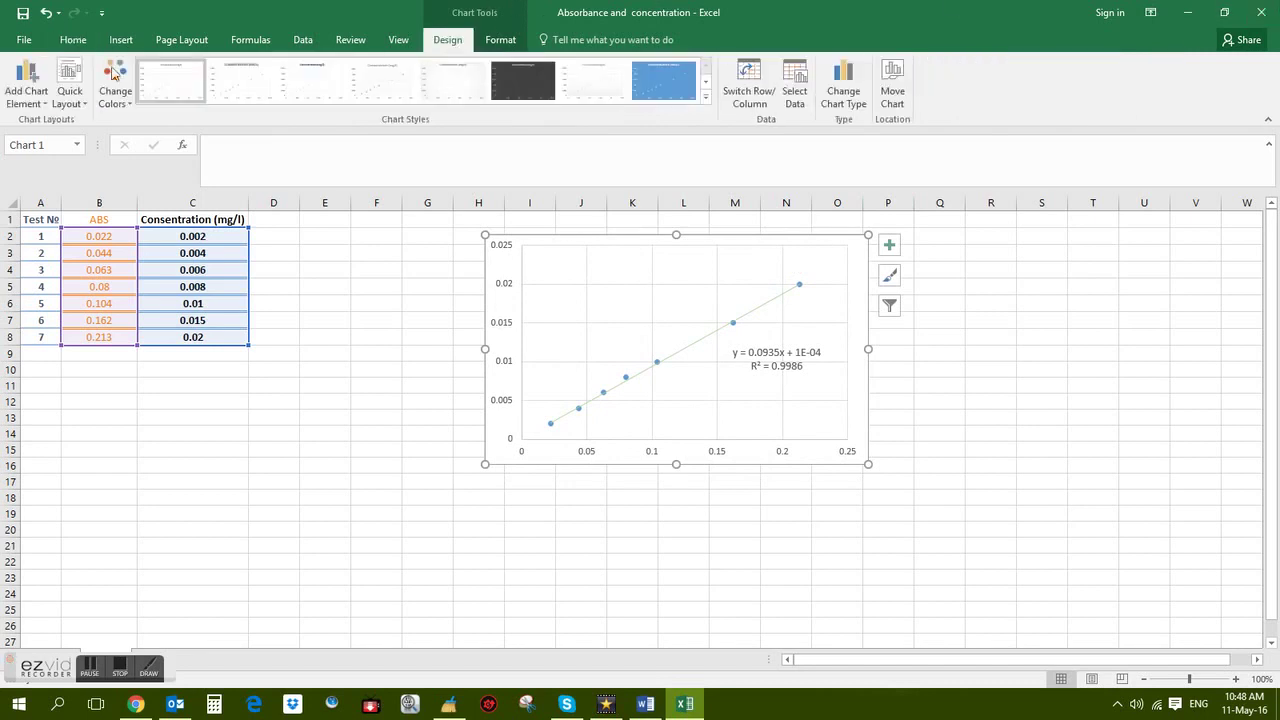
left_click(80, 108)
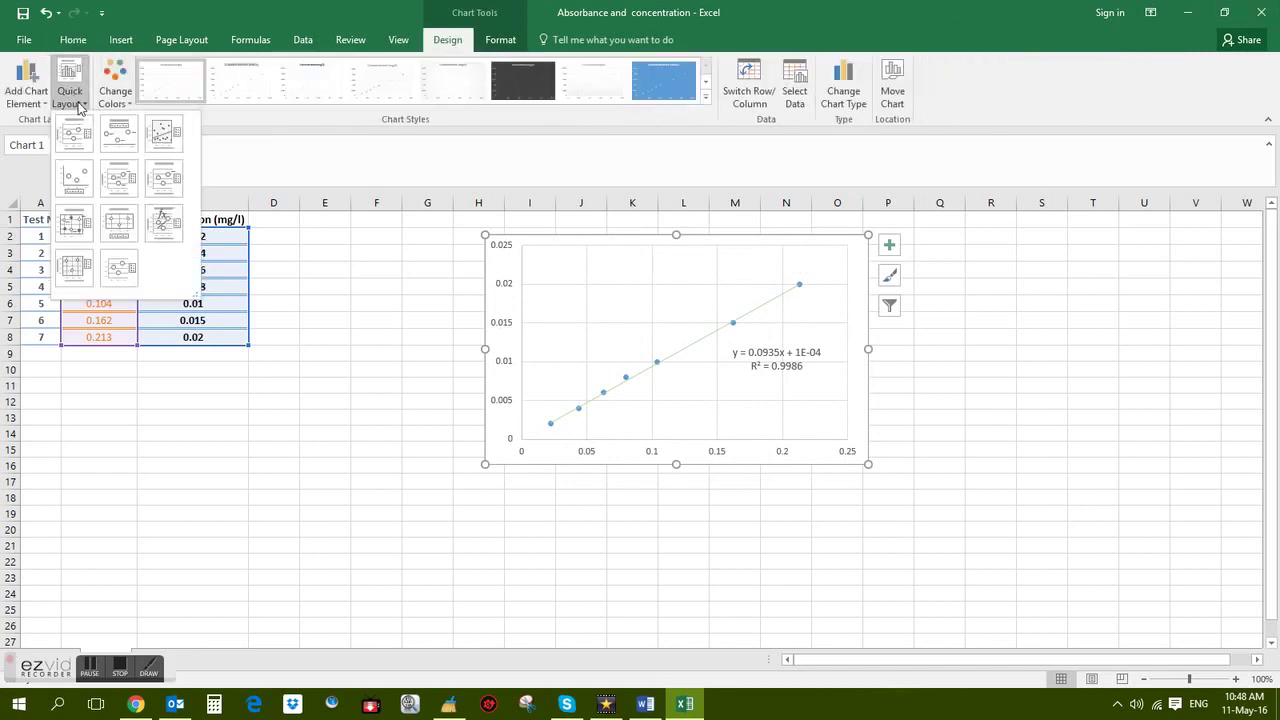
left_click(390, 289)
left_click_drag(46, 369, 117, 376)
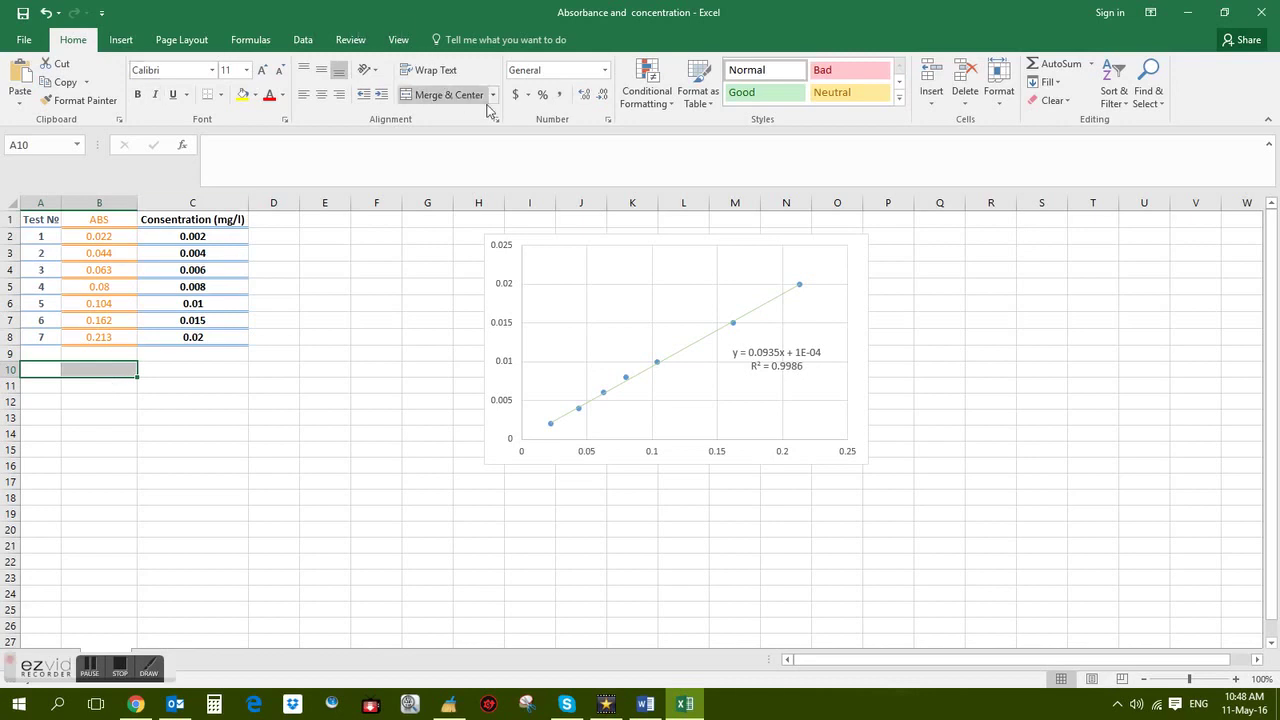
left_click(448, 94)
Step: Label merged A10 'Absorbance', then merge A11:B11 and label it 'Concentration'
type("A")
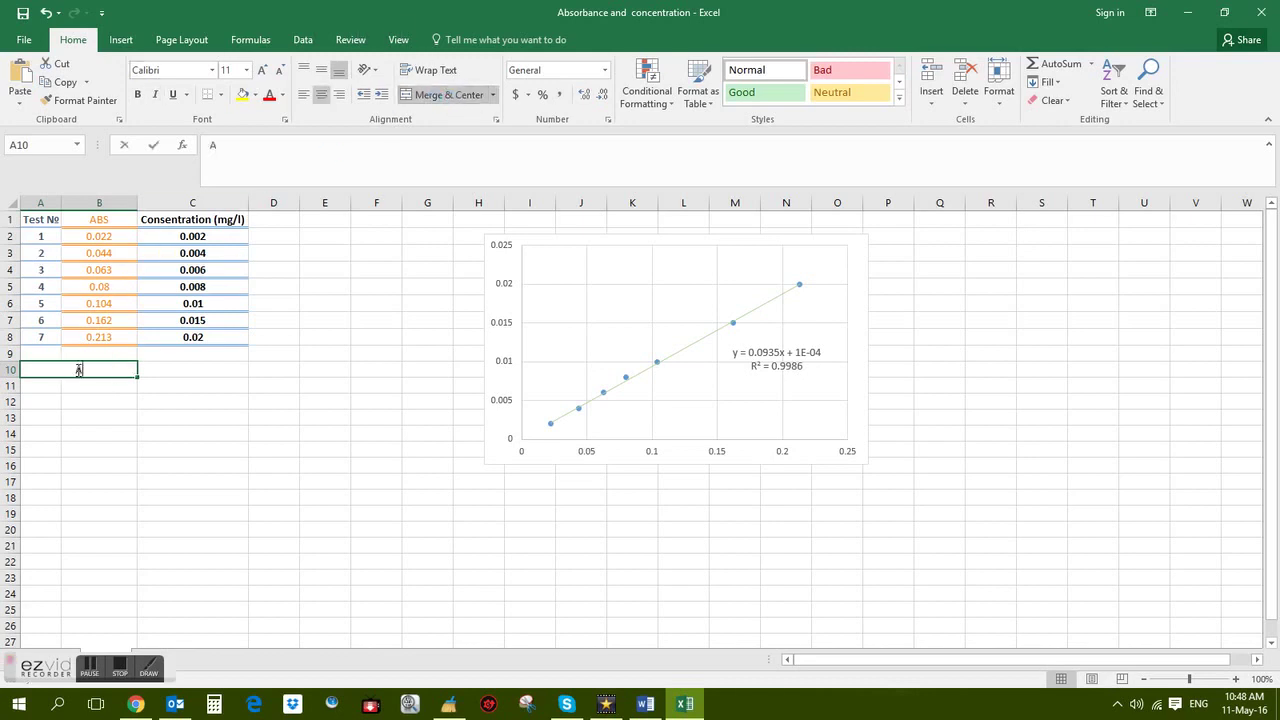
type("bsorbance")
left_click(38, 385)
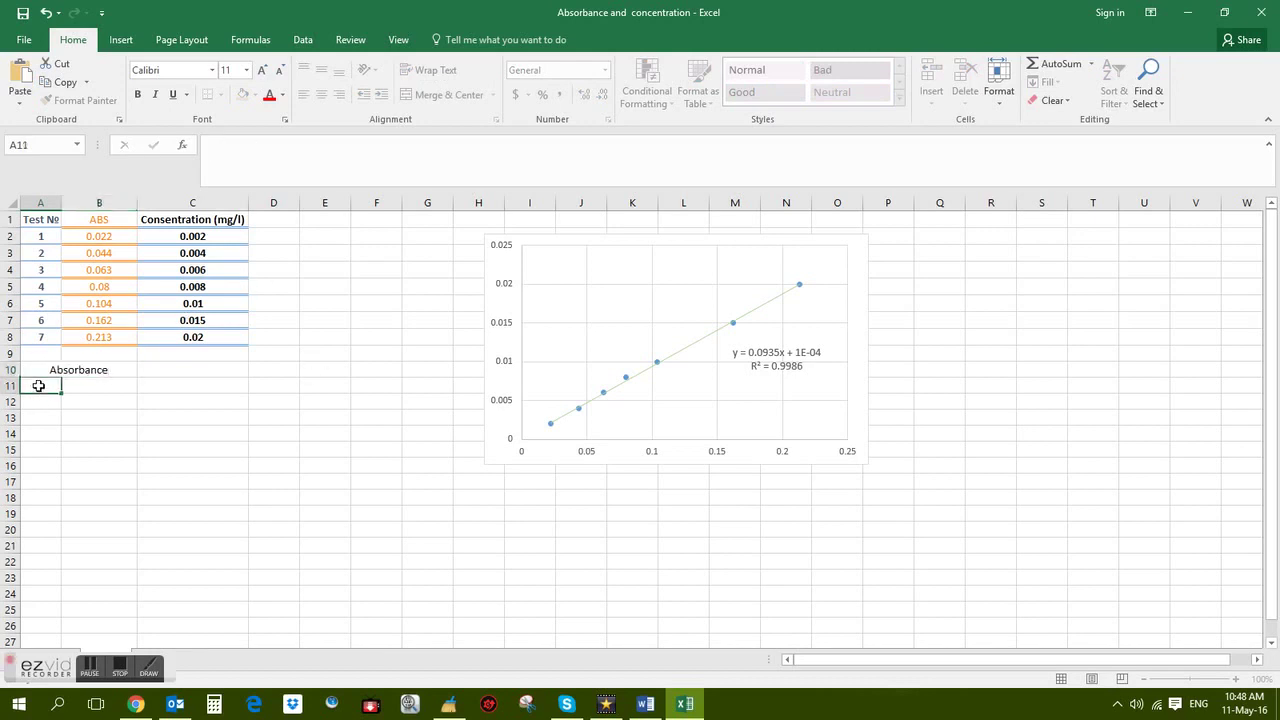
left_click_drag(45, 377, 65, 395)
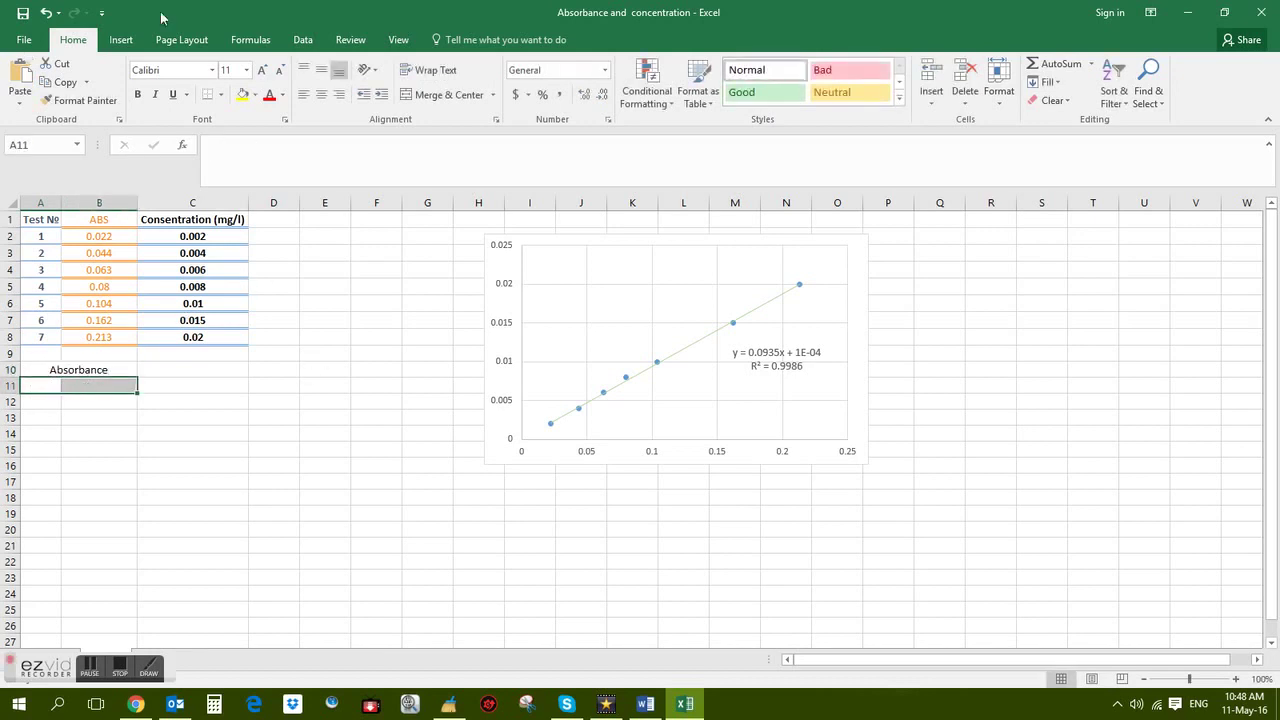
left_click(410, 102)
type("Concentration")
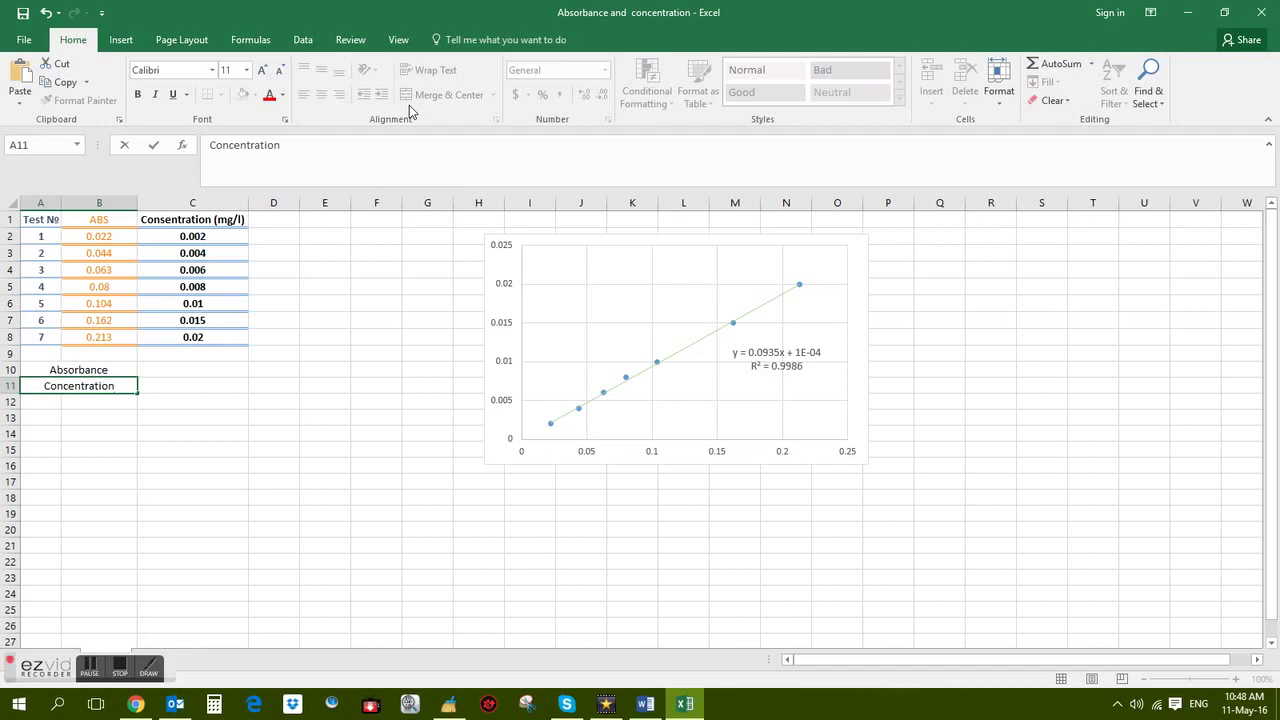
left_click_drag(185, 415, 185, 433)
Step: Enter the absorbance value 0.022 in C10
left_click(184, 372)
left_click(181, 384)
left_click(176, 370)
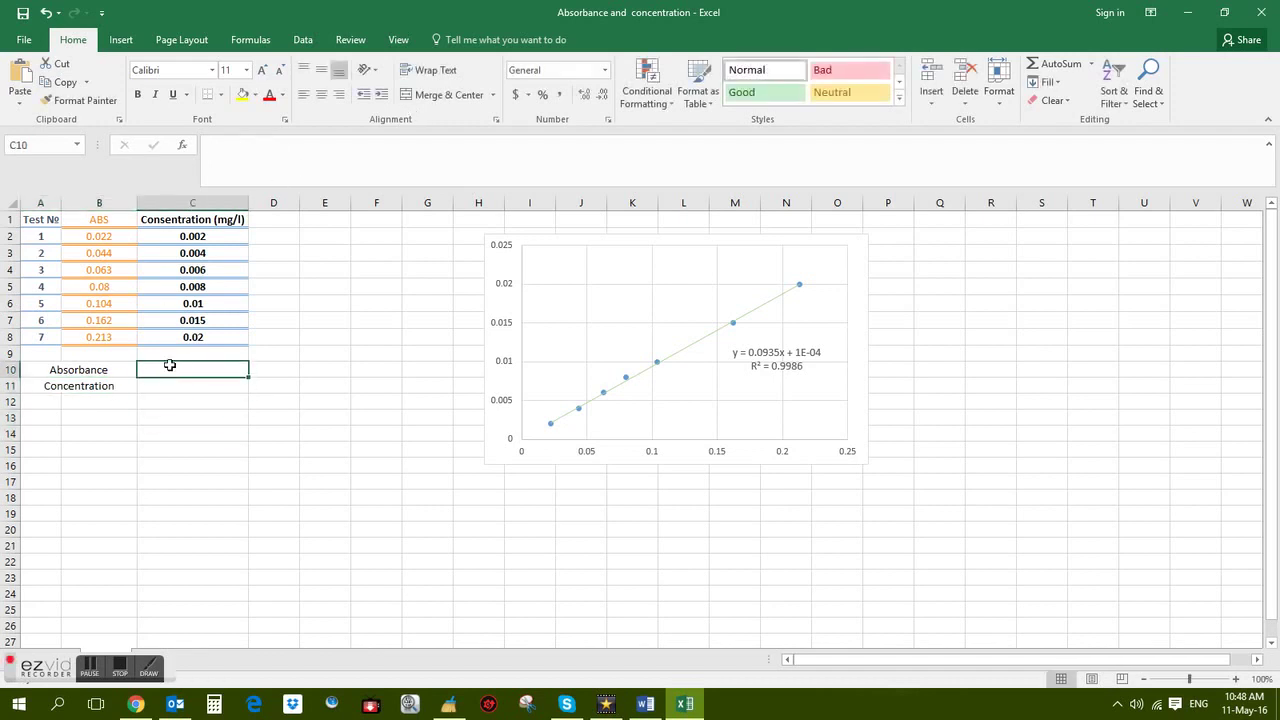
type("0.022")
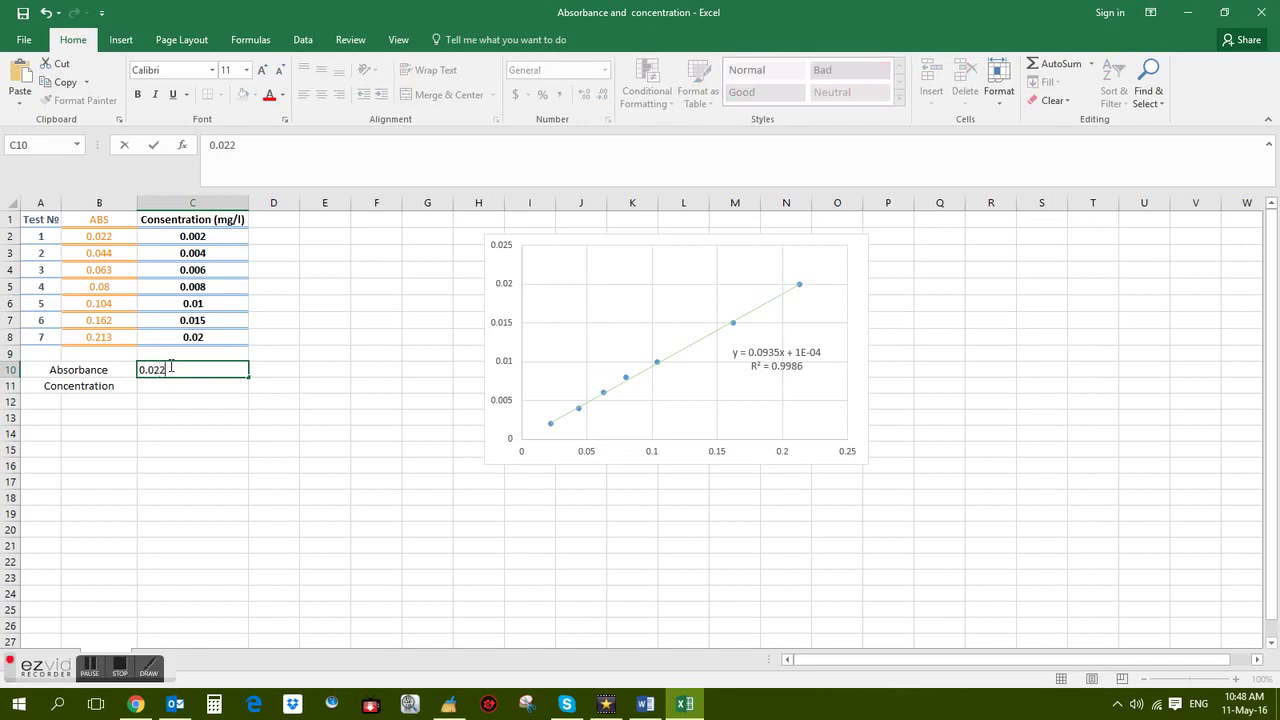
left_click(170, 440)
Step: Style the Absorbance label green with Accent6 and the Concentration label orange with Accent2
left_click(27, 366)
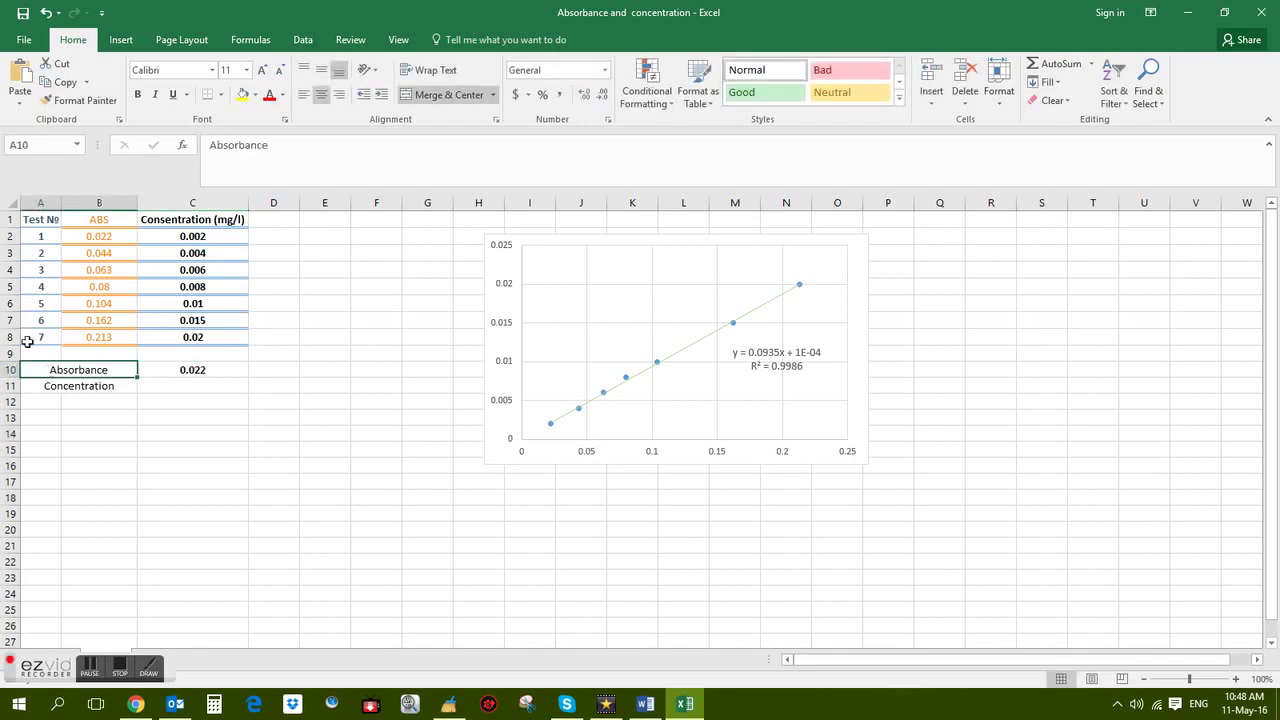
left_click(899, 97)
left_click(1193, 308)
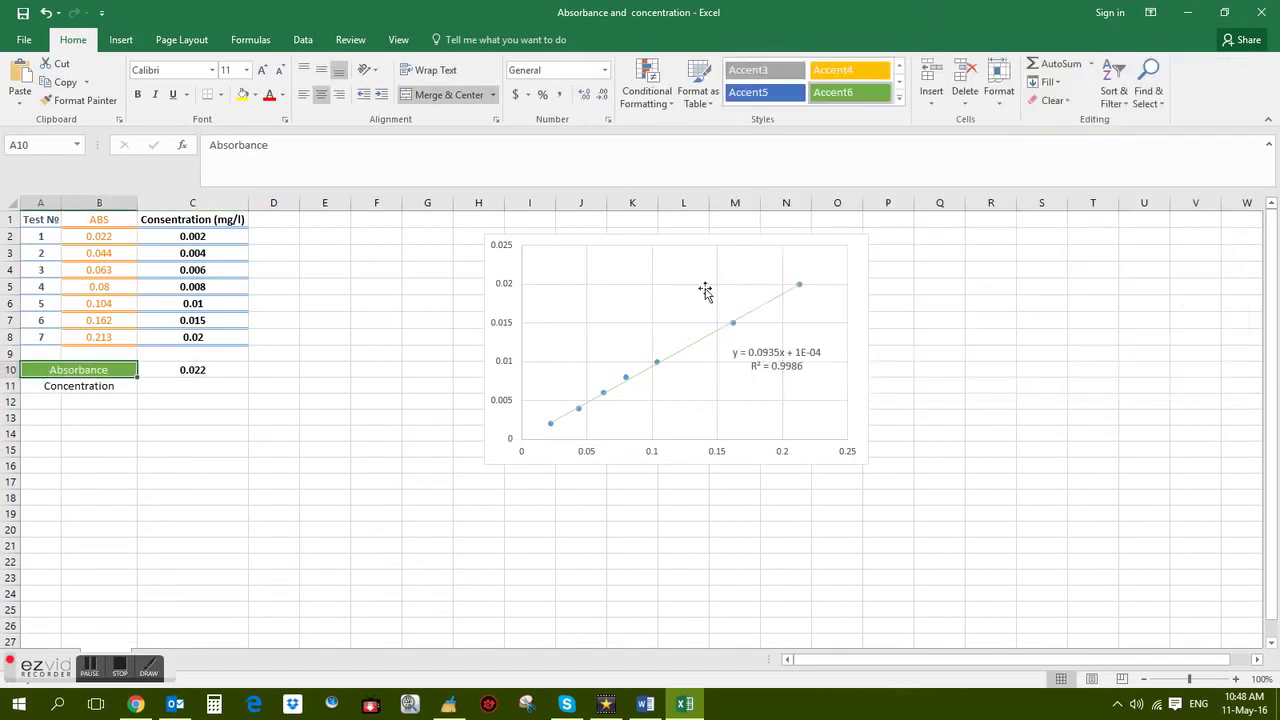
left_click(104, 385)
left_click(899, 97)
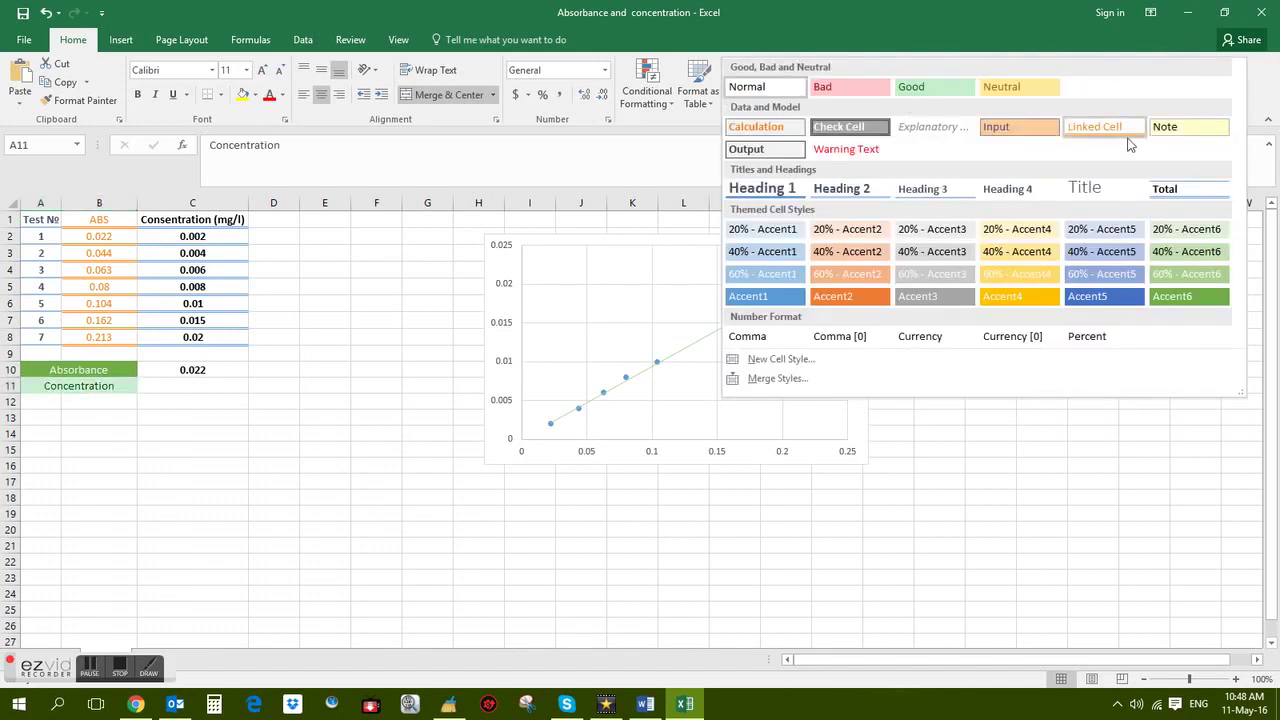
left_click(858, 296)
Step: Begin typing a formula in C11
left_click(206, 384)
key("F2")
type("=-")
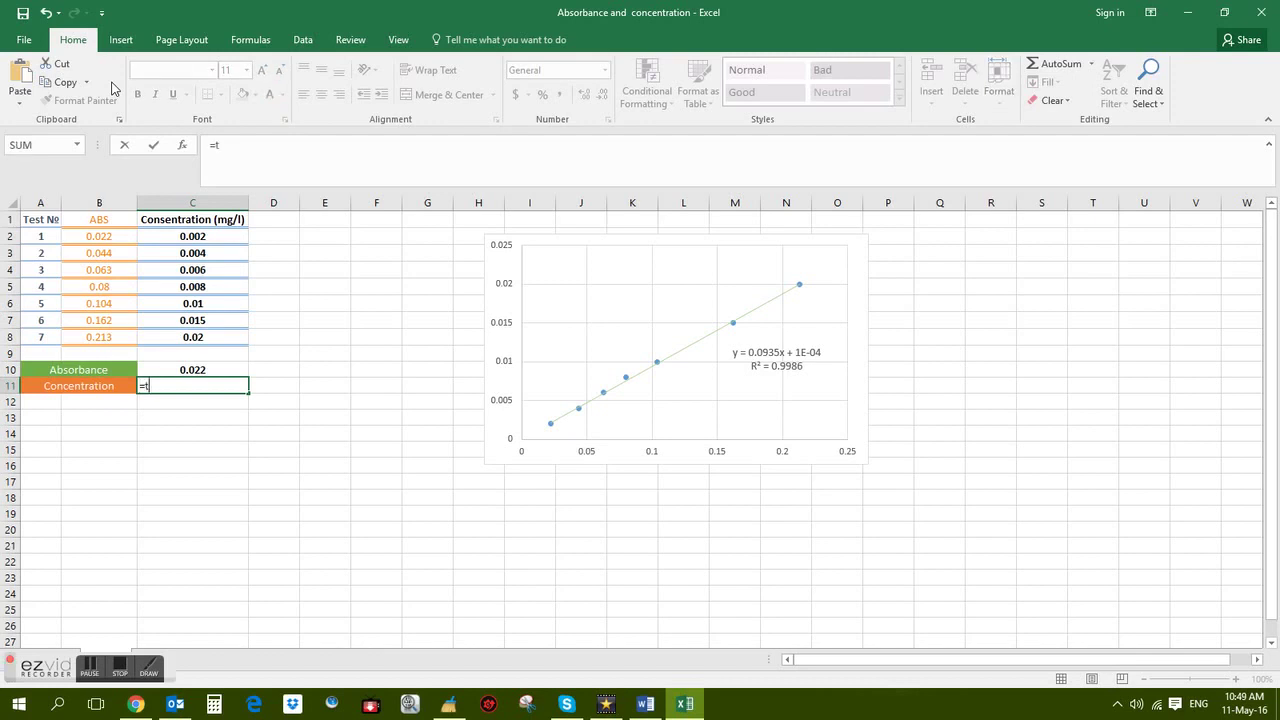
type("rend")
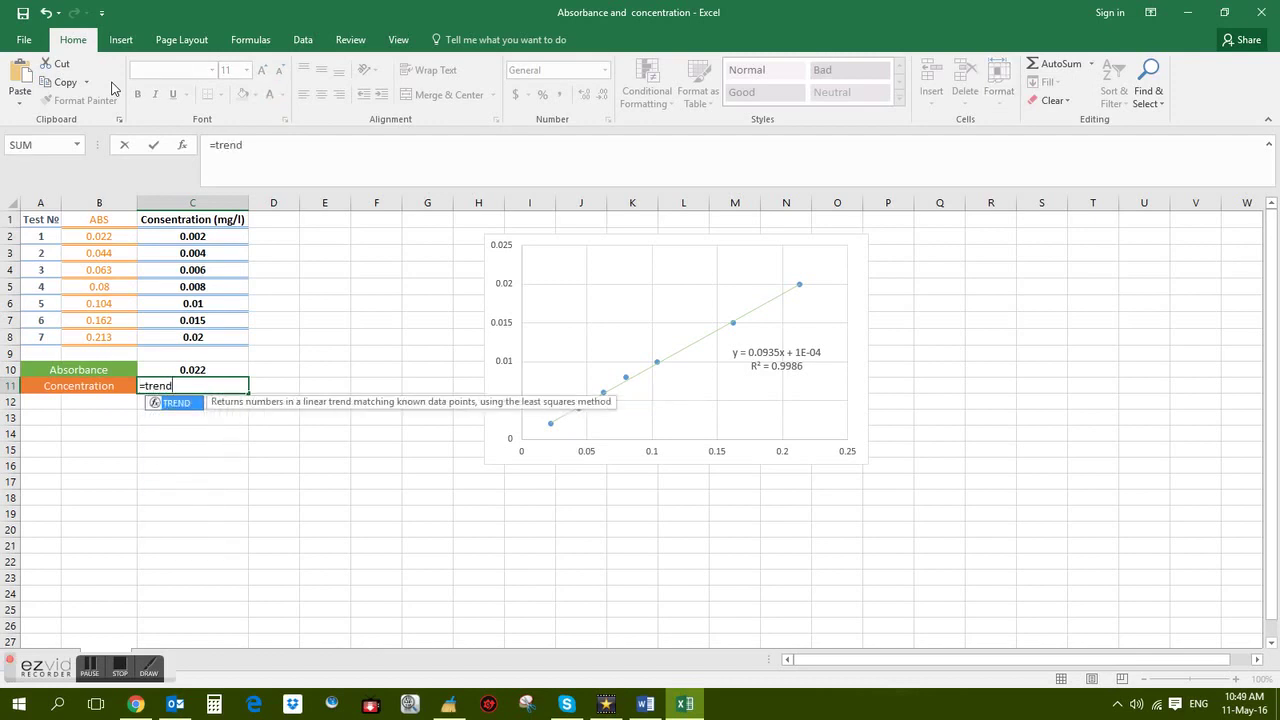
type("(")
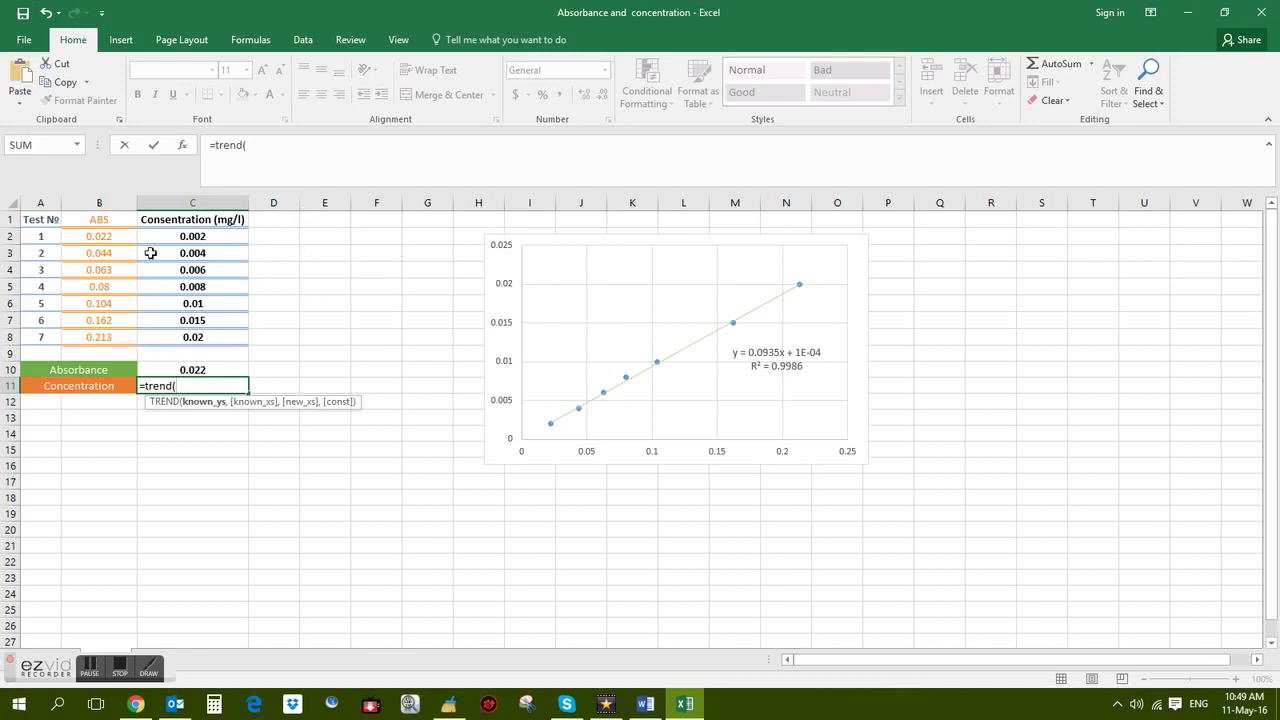
Step: Complete C11 as =TREND(C2:C8,B2:B8,C10), returning 0.002155574 for absorbance 0.022
left_click_drag(176, 235, 185, 337)
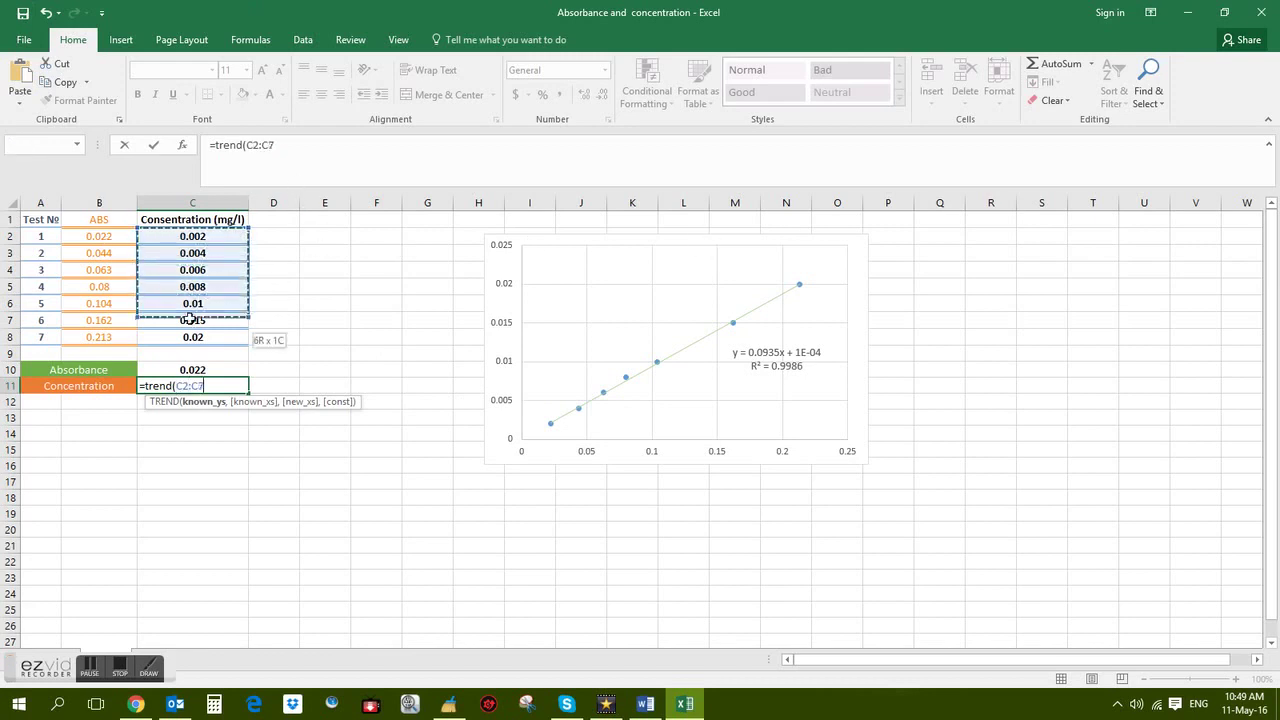
type(",")
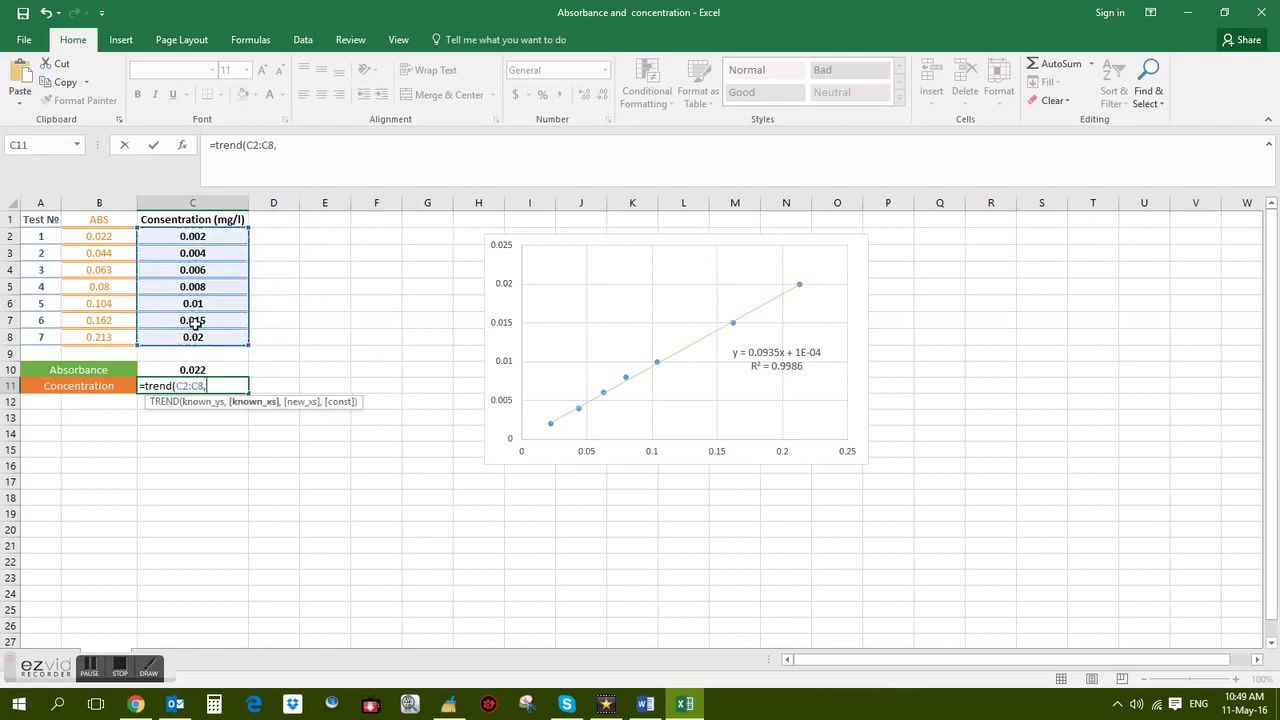
left_click_drag(113, 233, 114, 335)
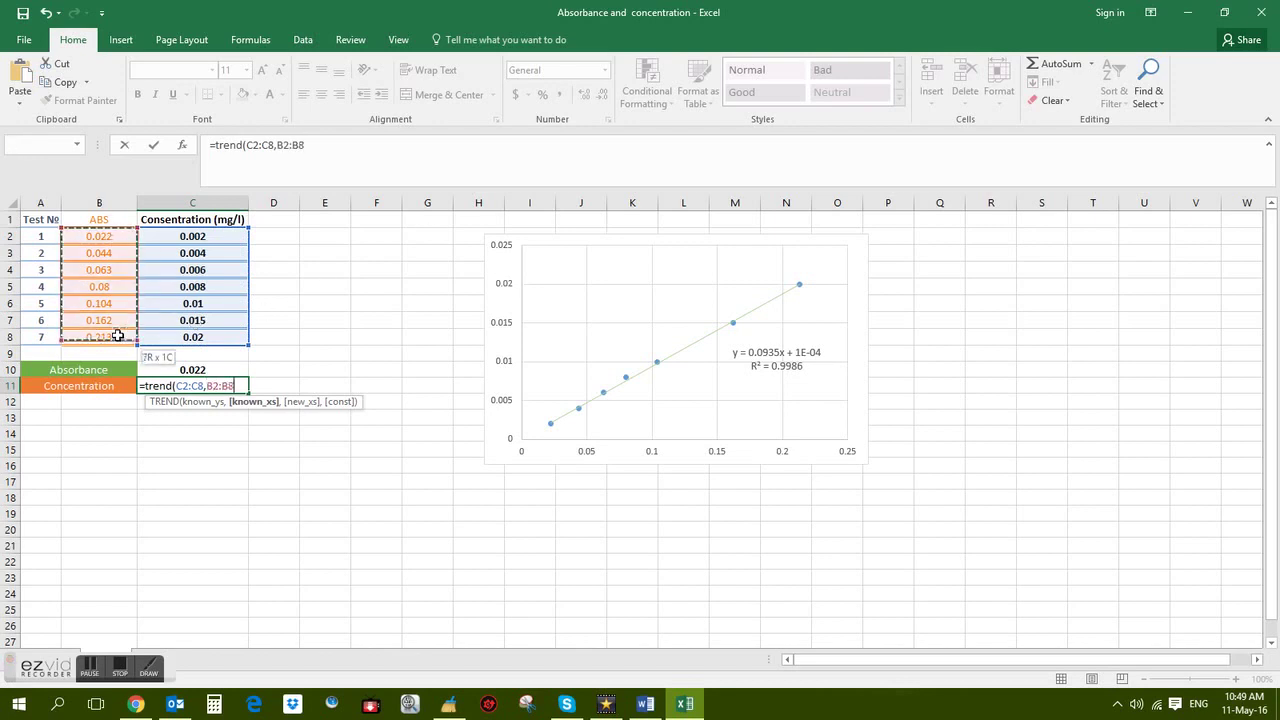
type(",")
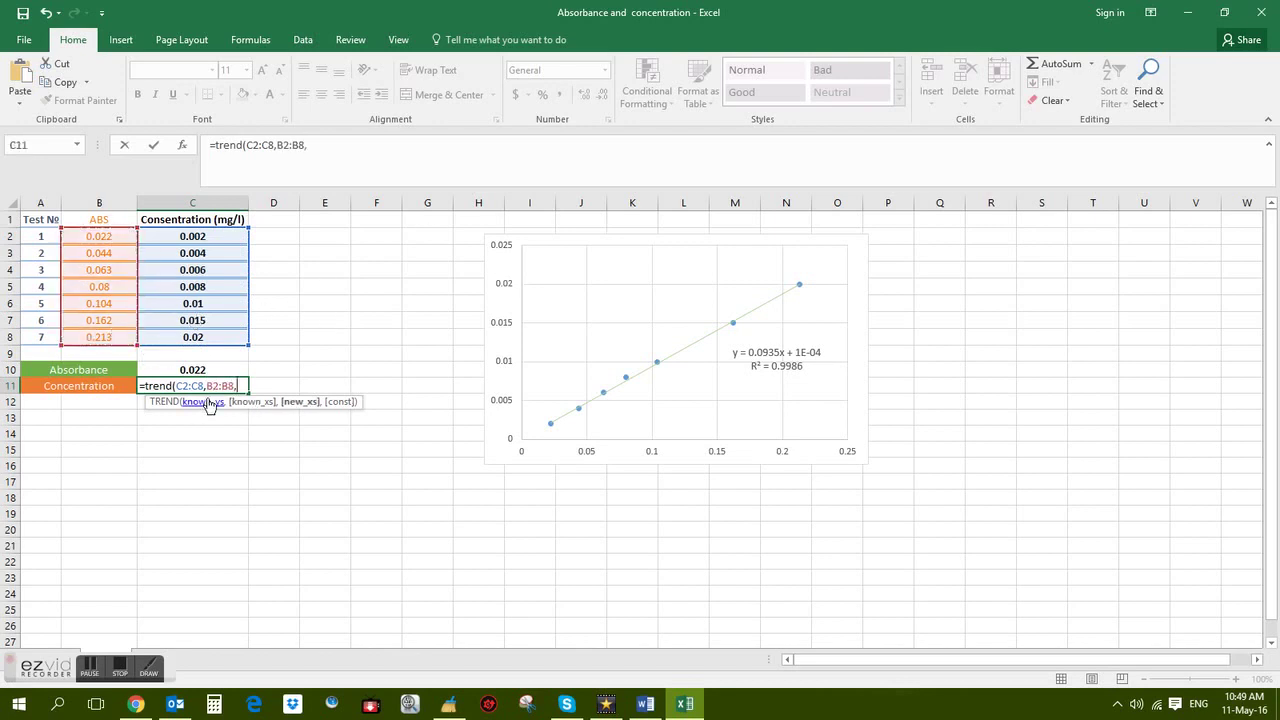
left_click(201, 371)
type(")")
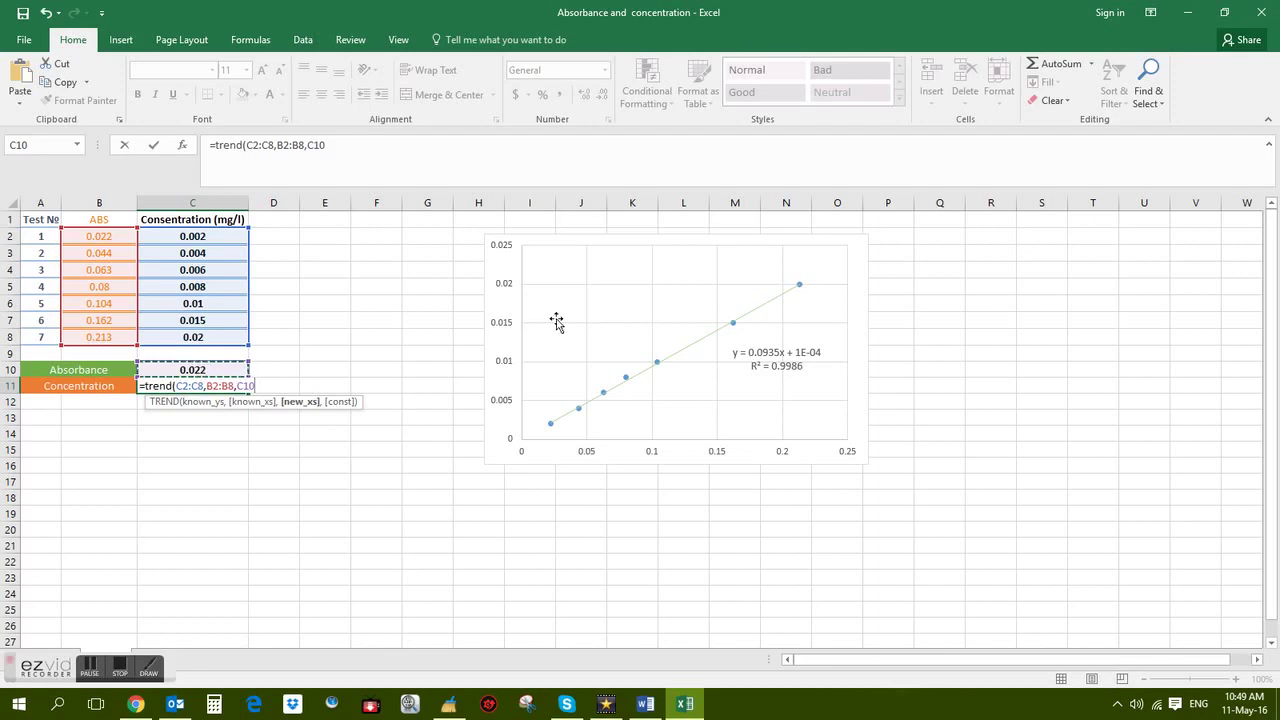
key("Return")
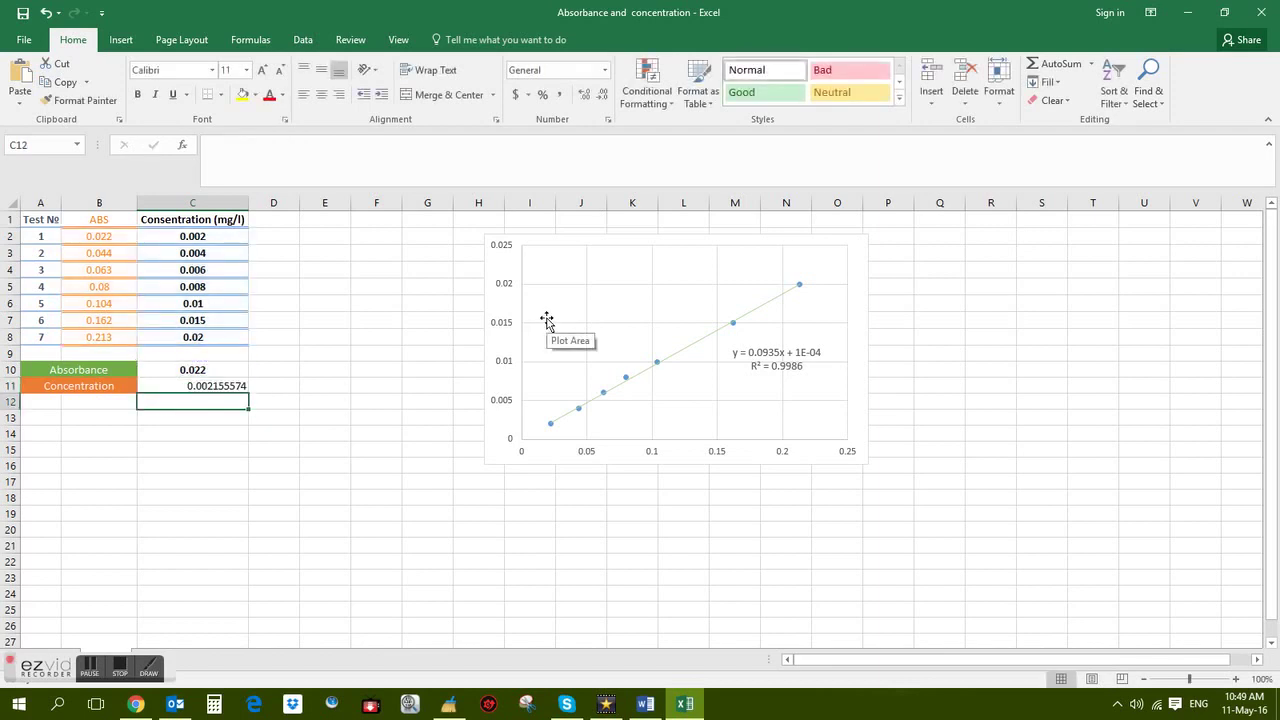
Step: Compare the inputs with the table, then enter absorbance 0.104 in C10 to recalculate
left_click(205, 370)
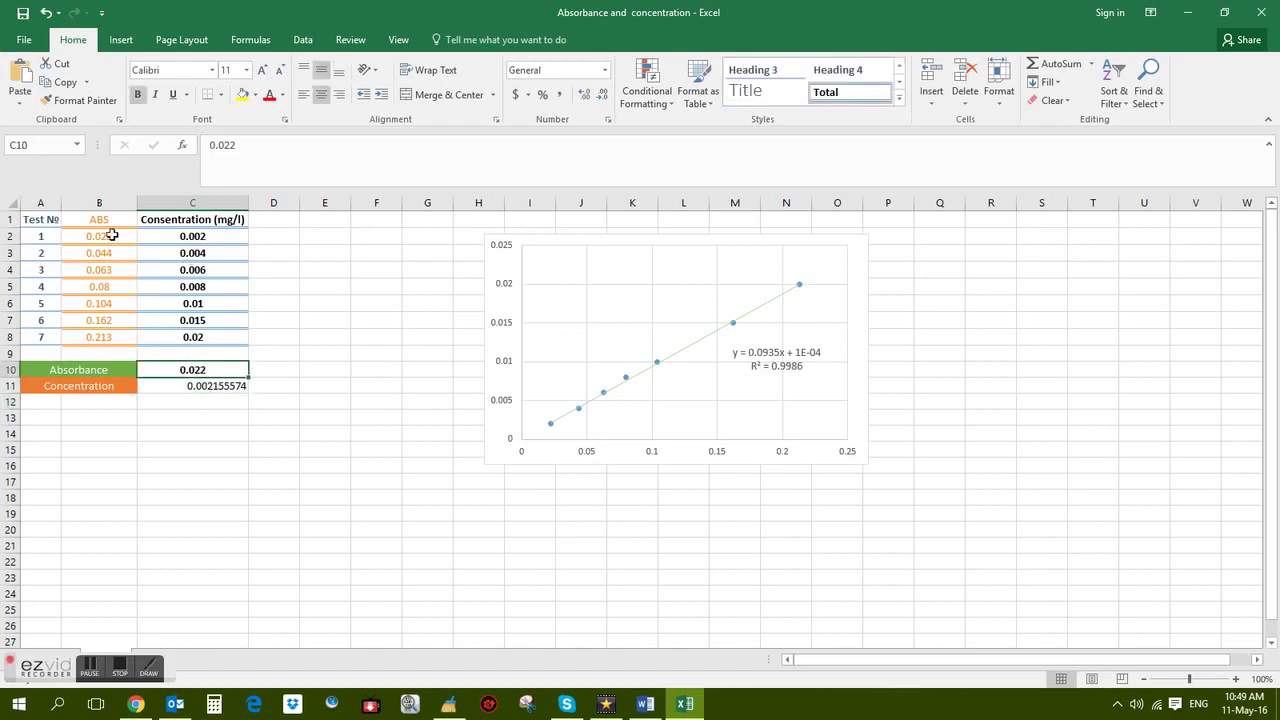
left_click(112, 235)
left_click(196, 388)
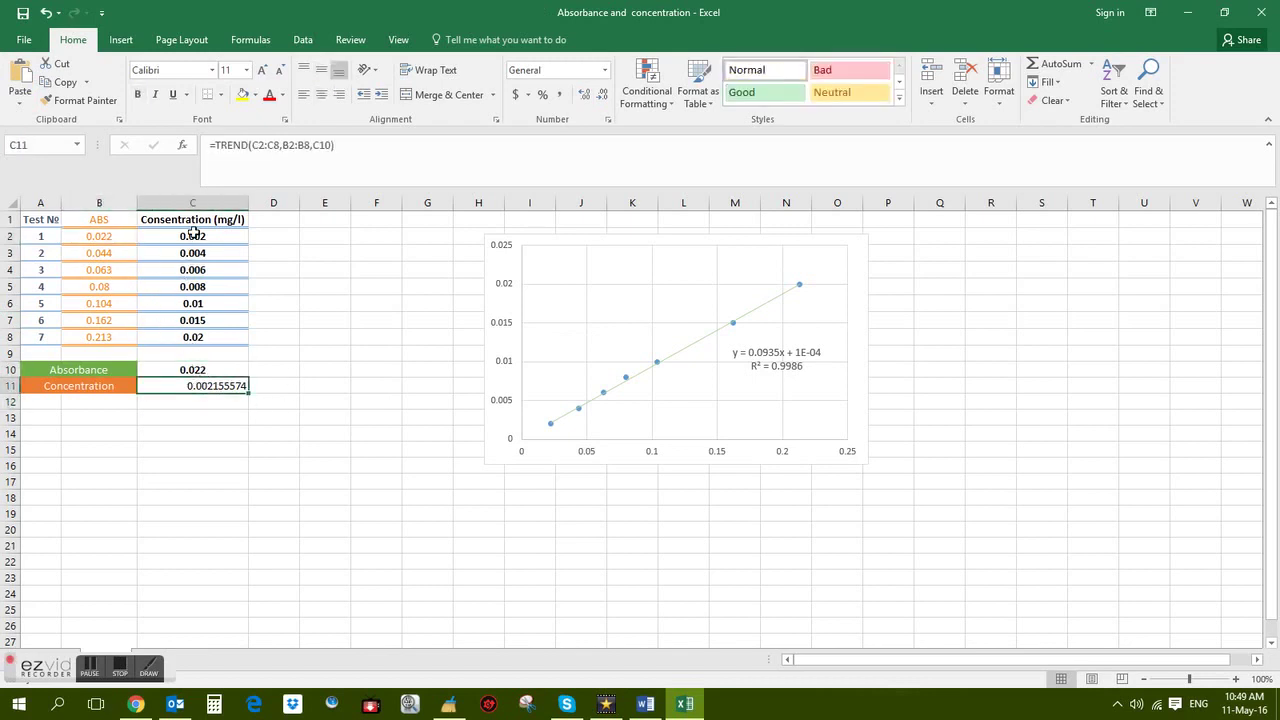
left_click(198, 237)
left_click(217, 368)
type("0.104")
key("Return")
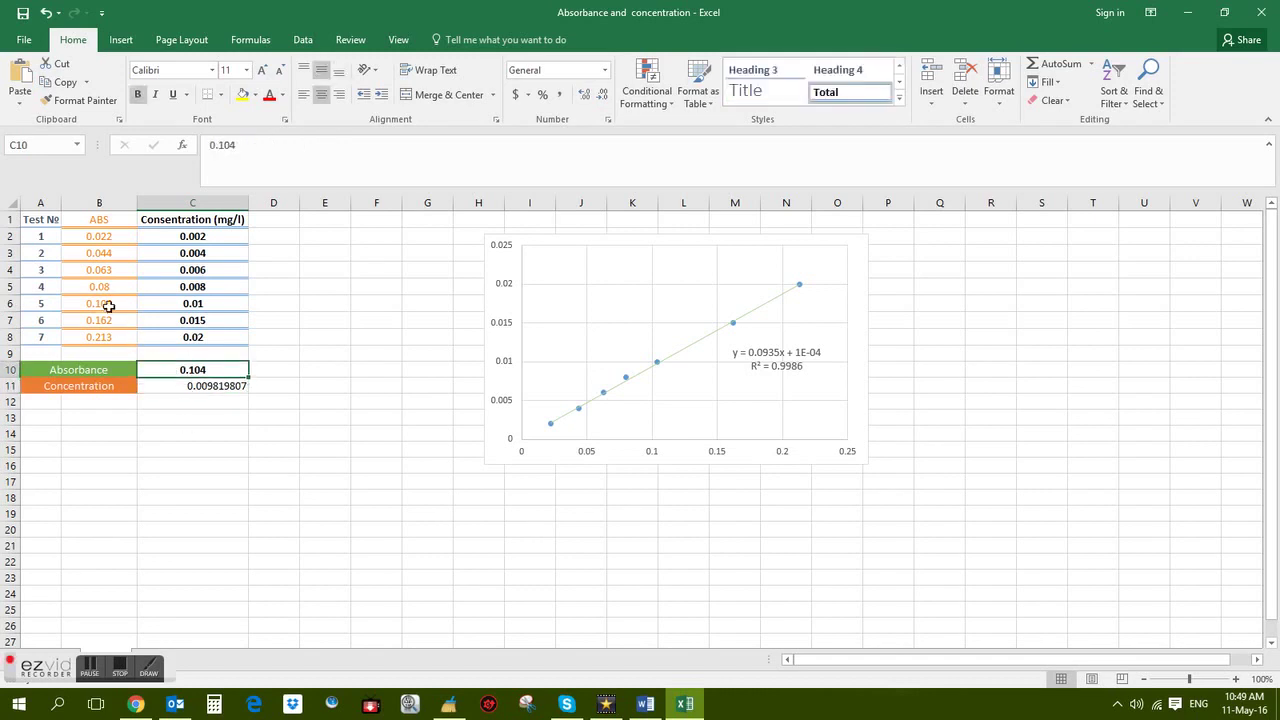
left_click(190, 397)
left_click(183, 305)
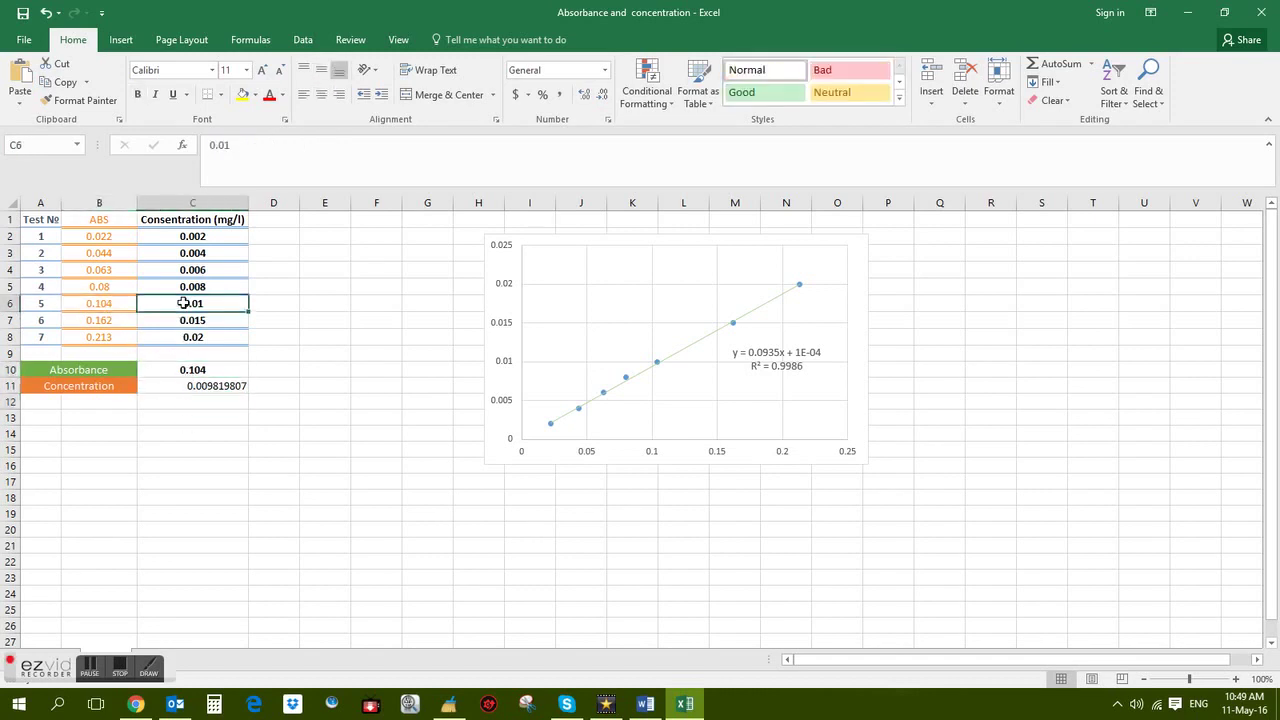
Step: Change C10 to 0.2 so C11 reads 0.018792569, review the formula, and minimize Excel
left_click(192, 370)
type("0.2")
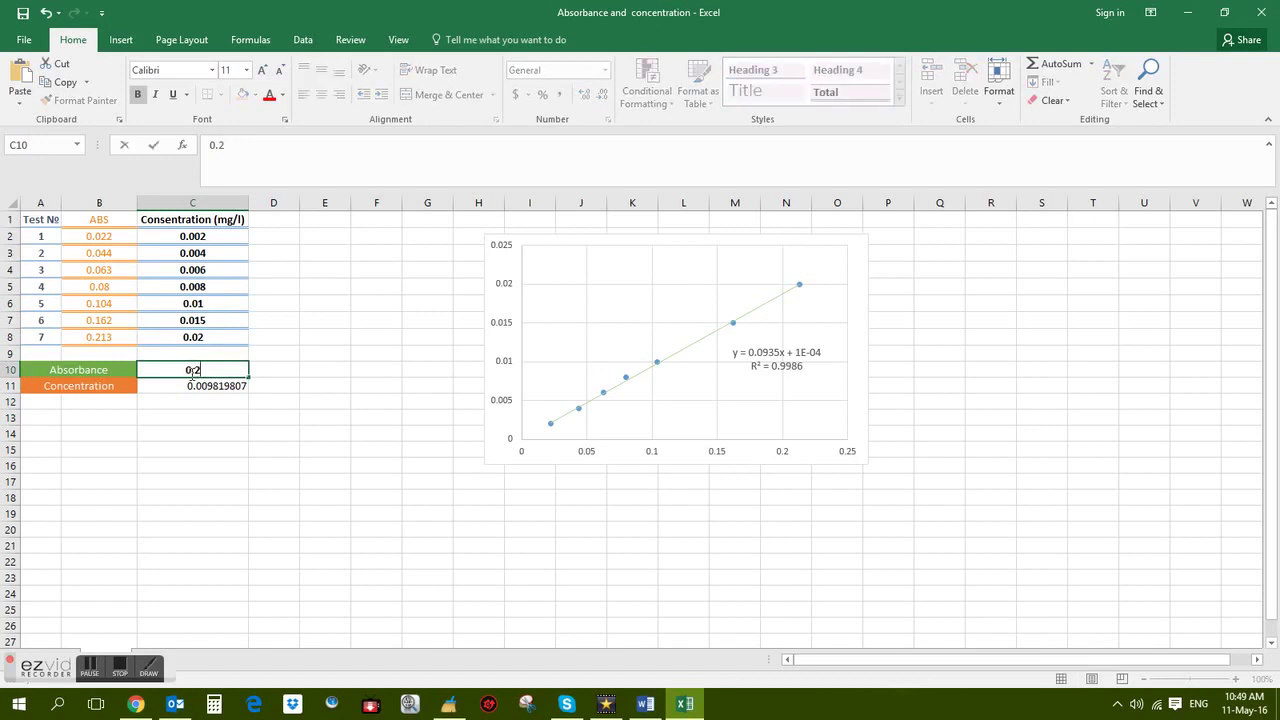
key("Return")
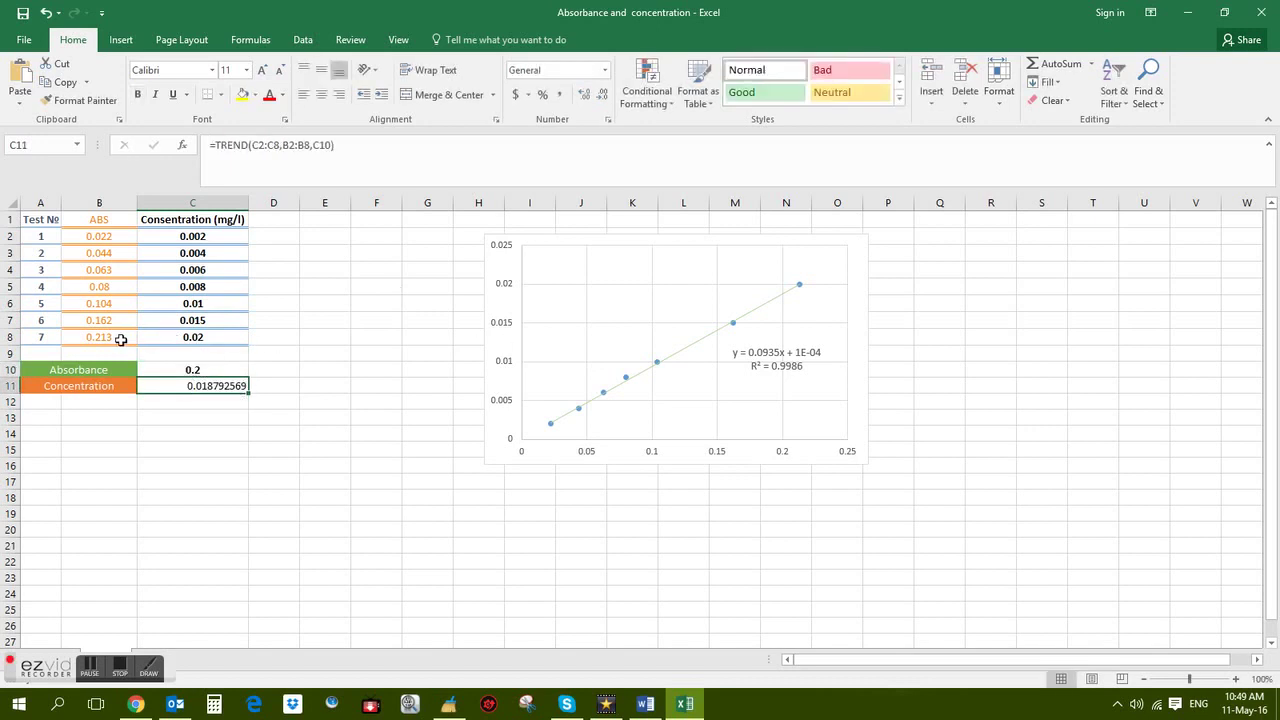
left_click(361, 483)
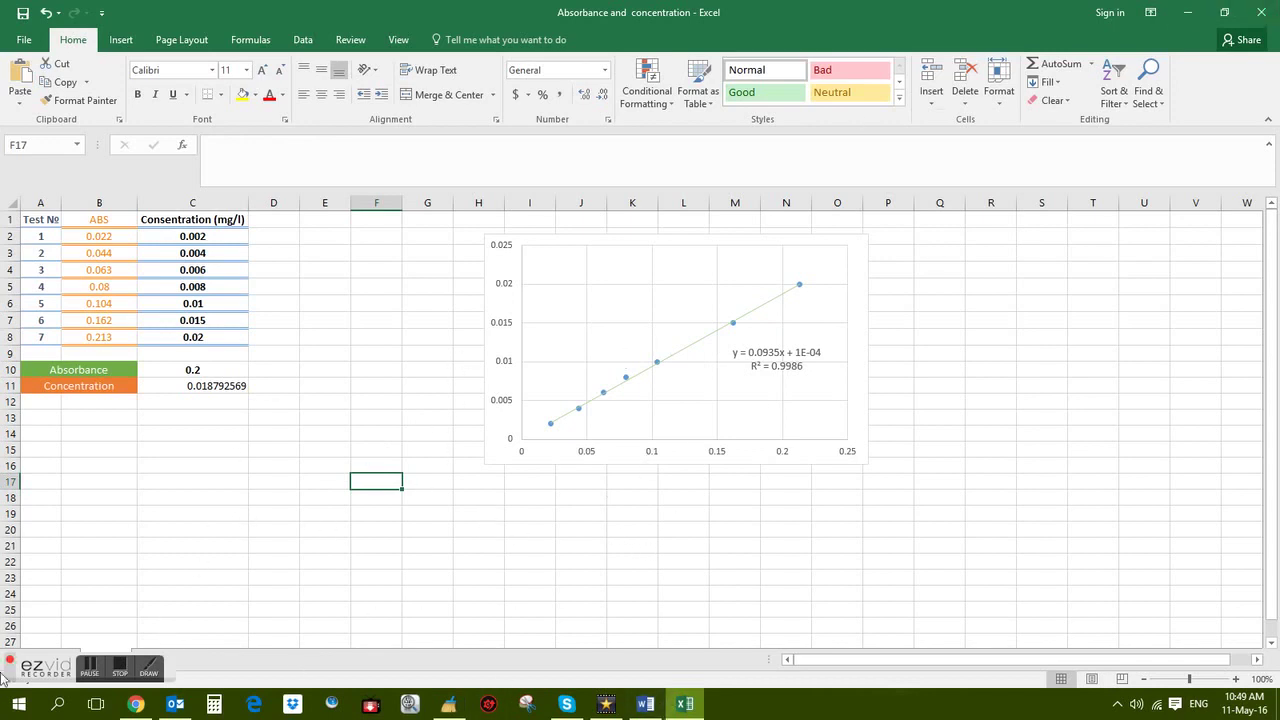
left_click(220, 370)
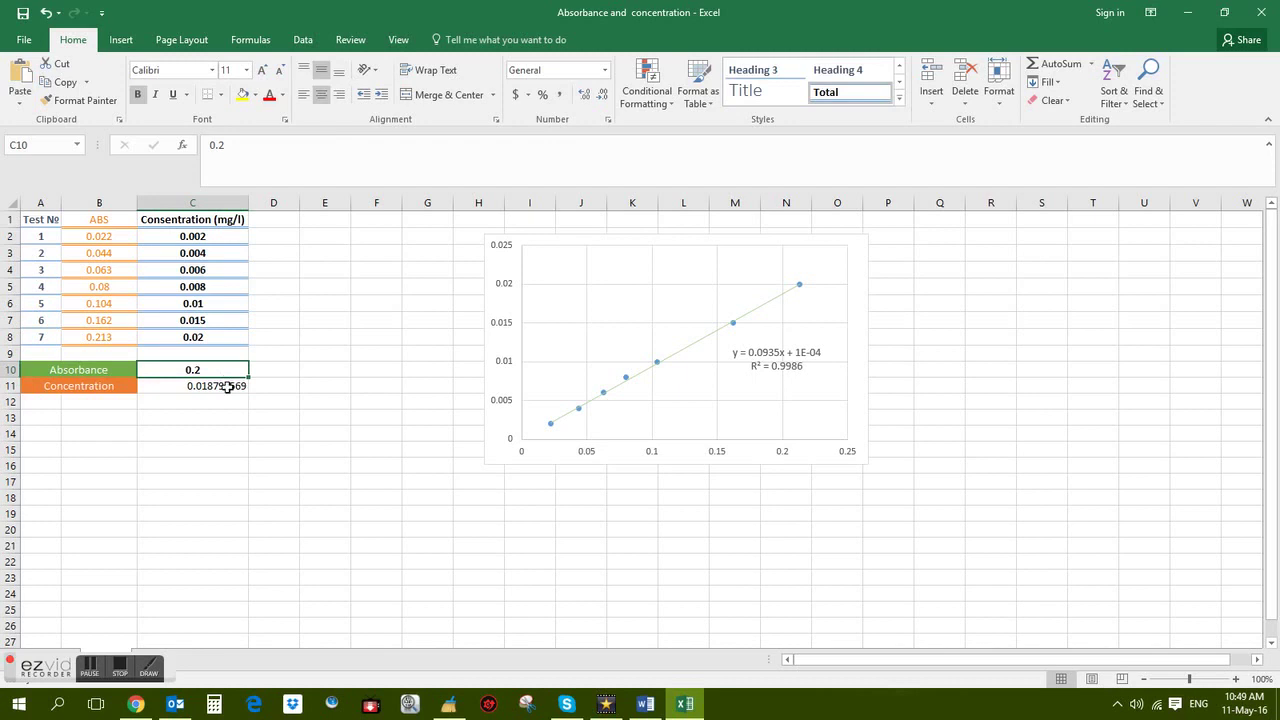
left_click(225, 384)
left_click(358, 142)
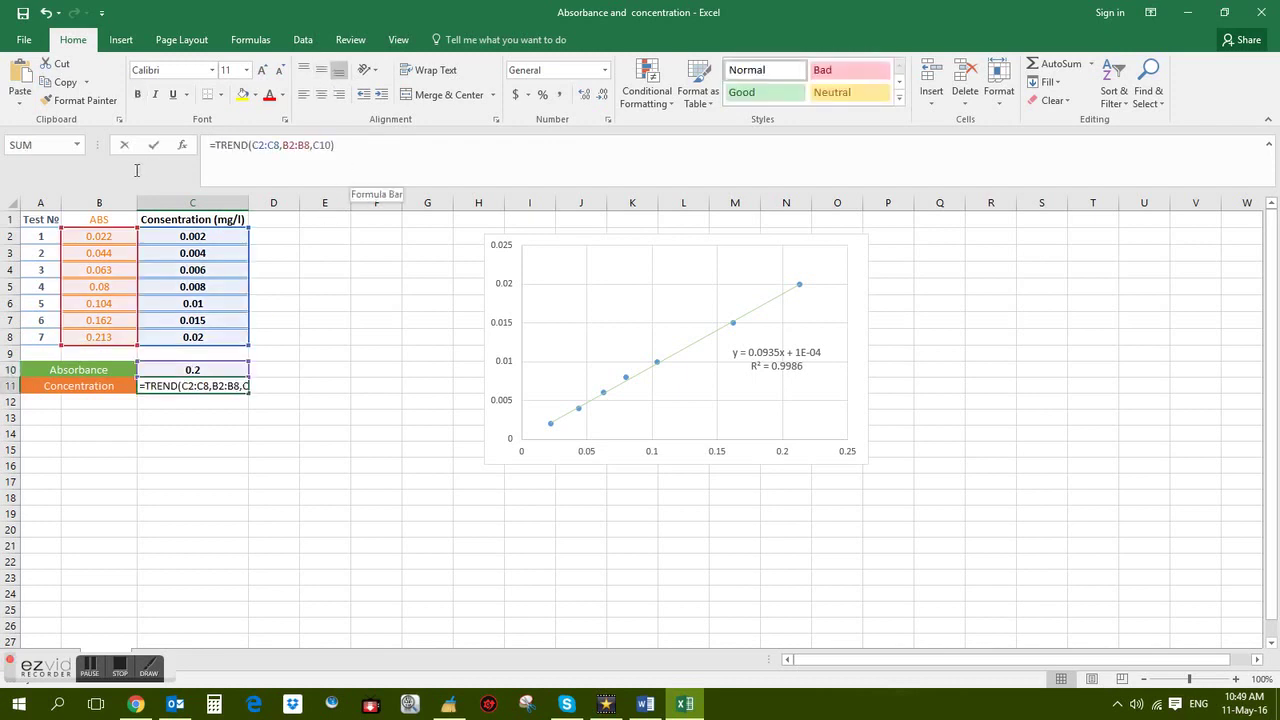
left_click(300, 421)
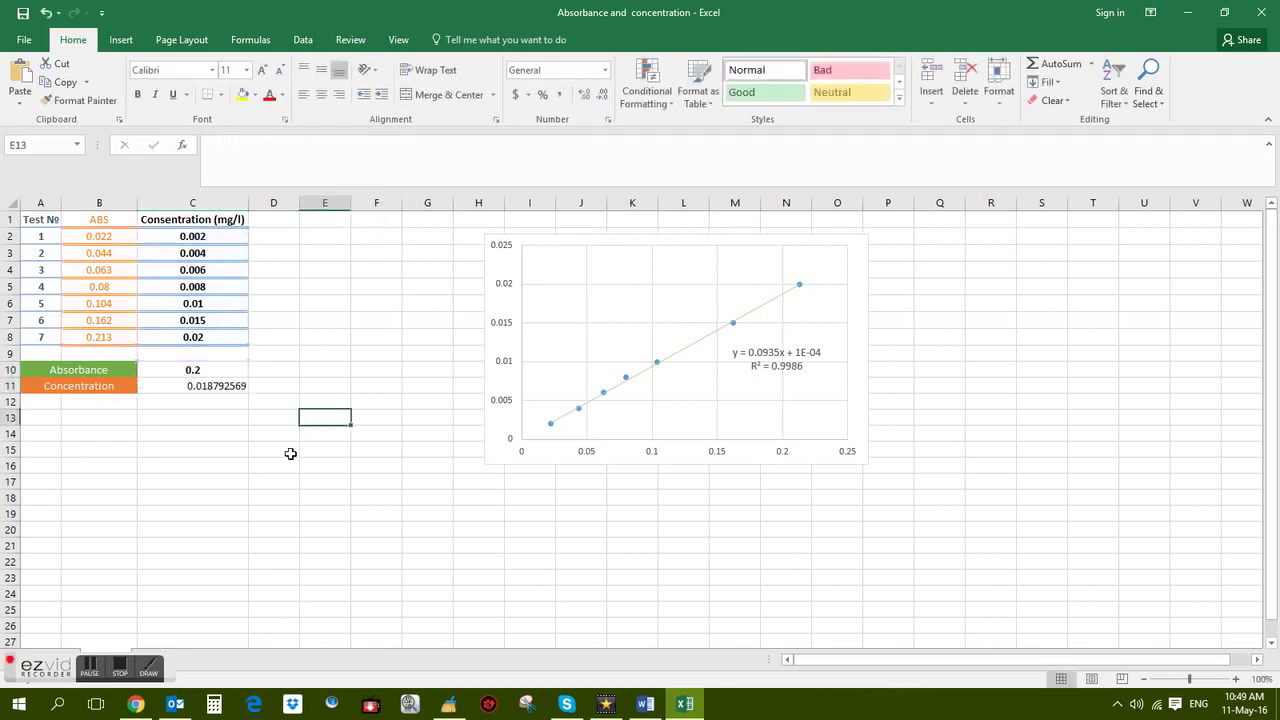
left_click(1187, 12)
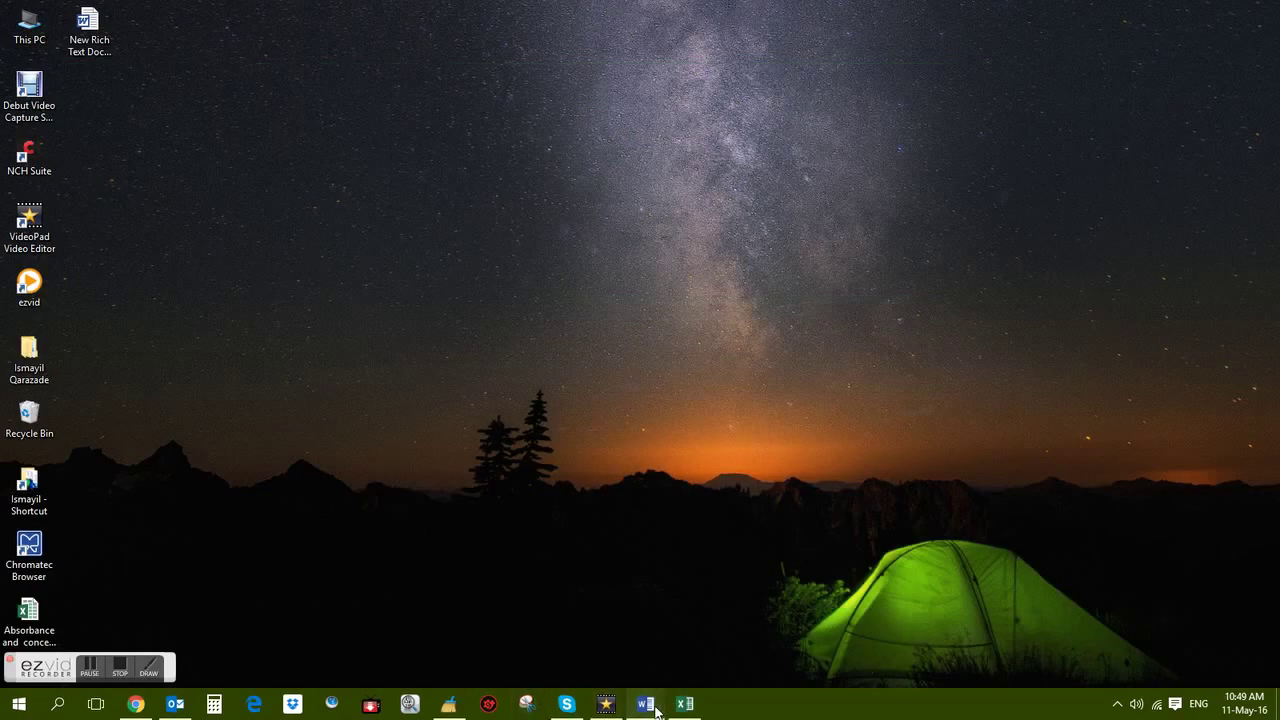
Step: In the Word note, add 'It is easy way.' and 'Thanks for the watching.' below 'Let's go.'
left_click(645, 704)
key("Return")
key("Return")
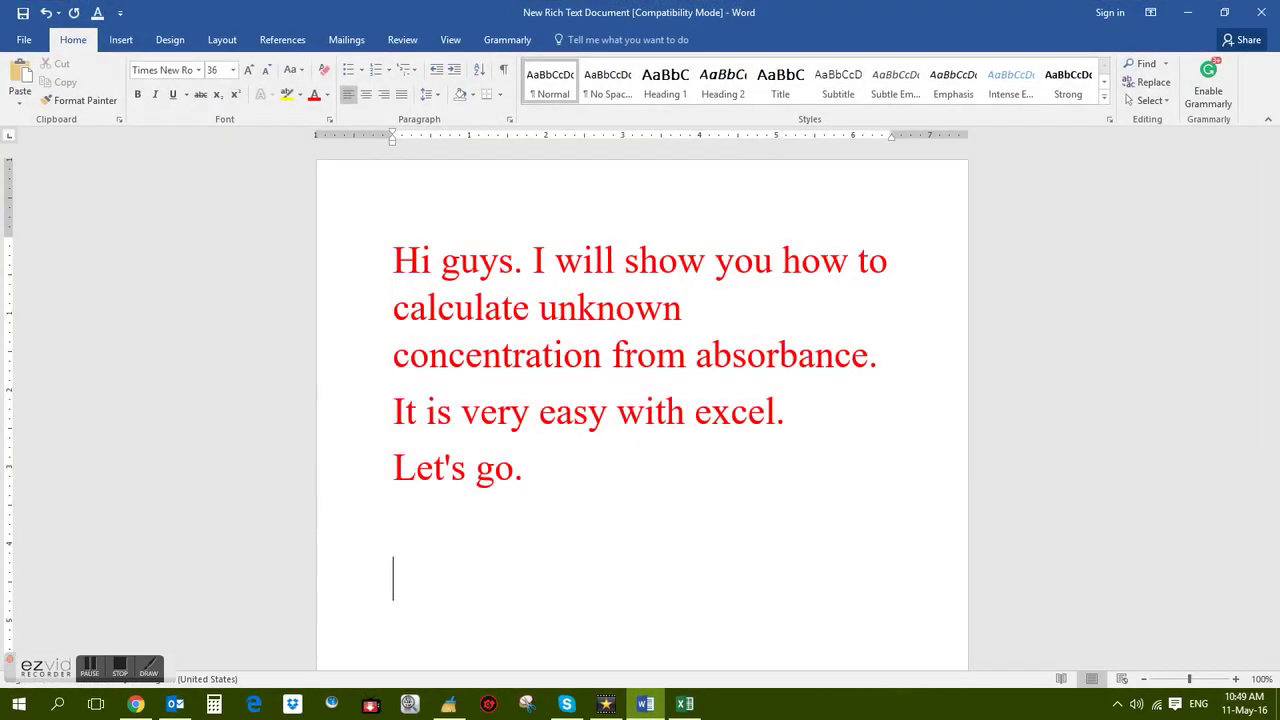
type("It ")
type("was")
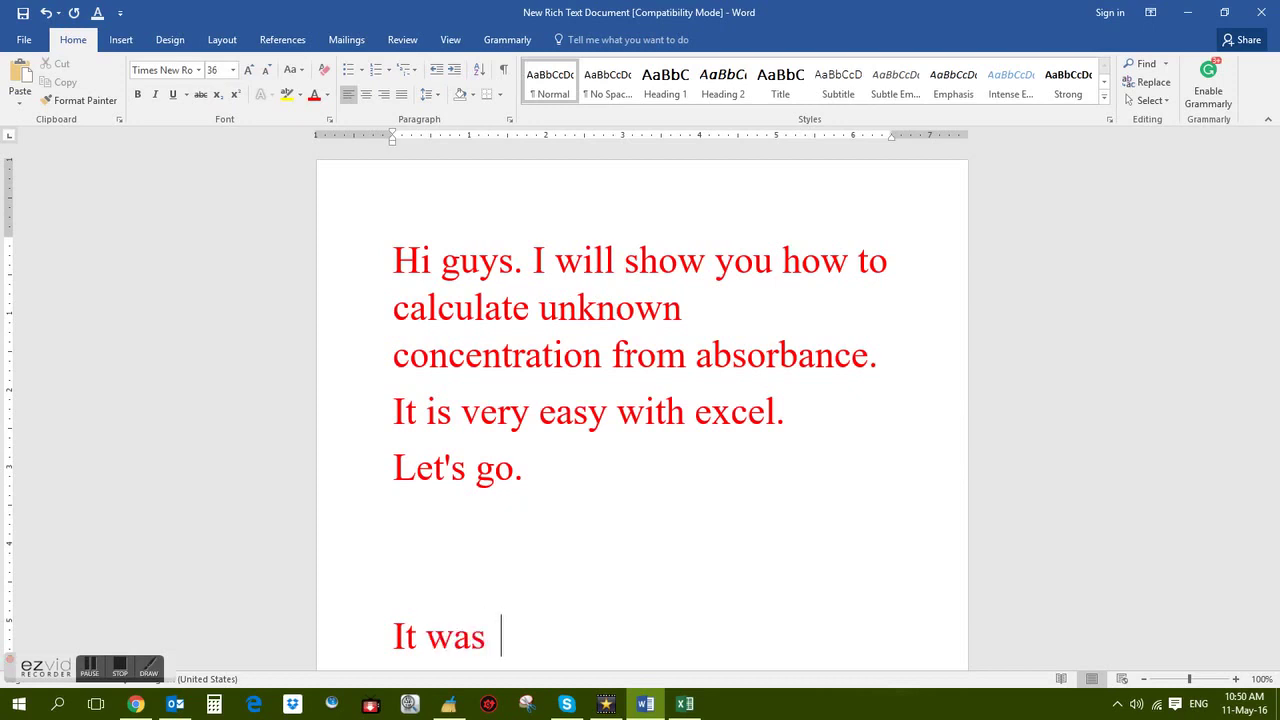
key("BackSpace")
key("BackSpace")
key("BackSpace")
key("BackSpace")
key("BackSpace")
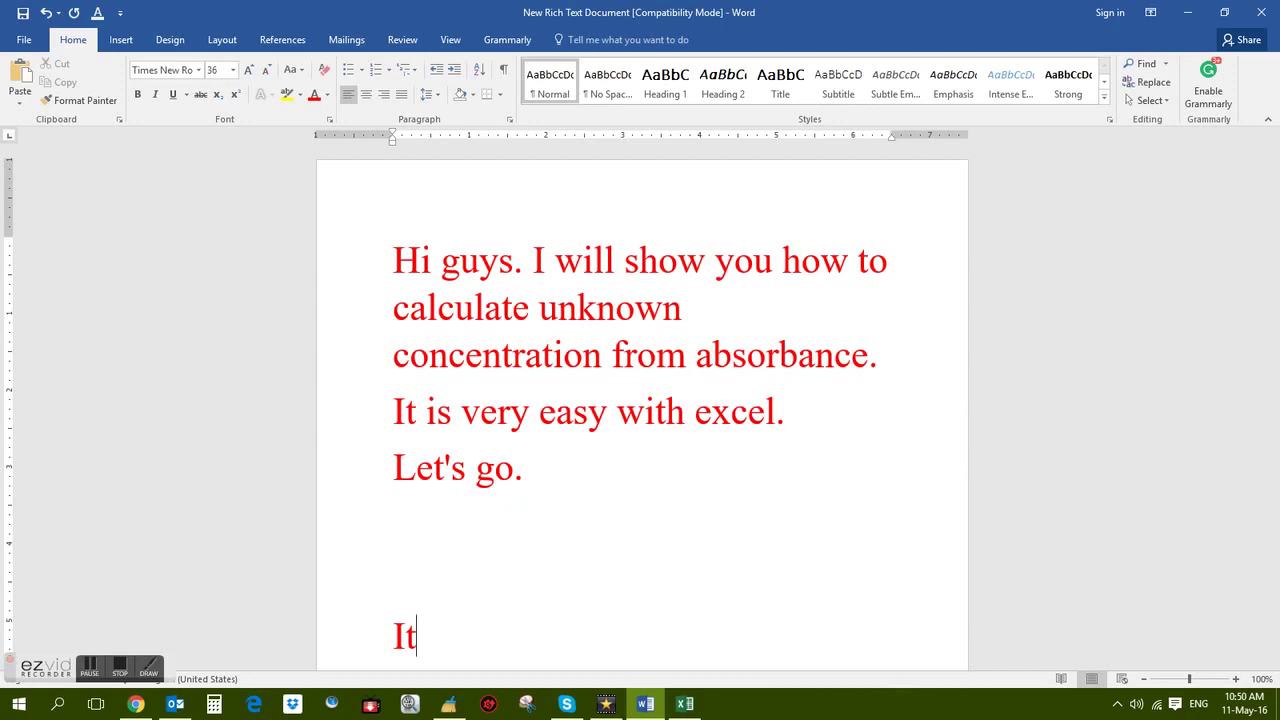
type(" is ")
type("easy way.")
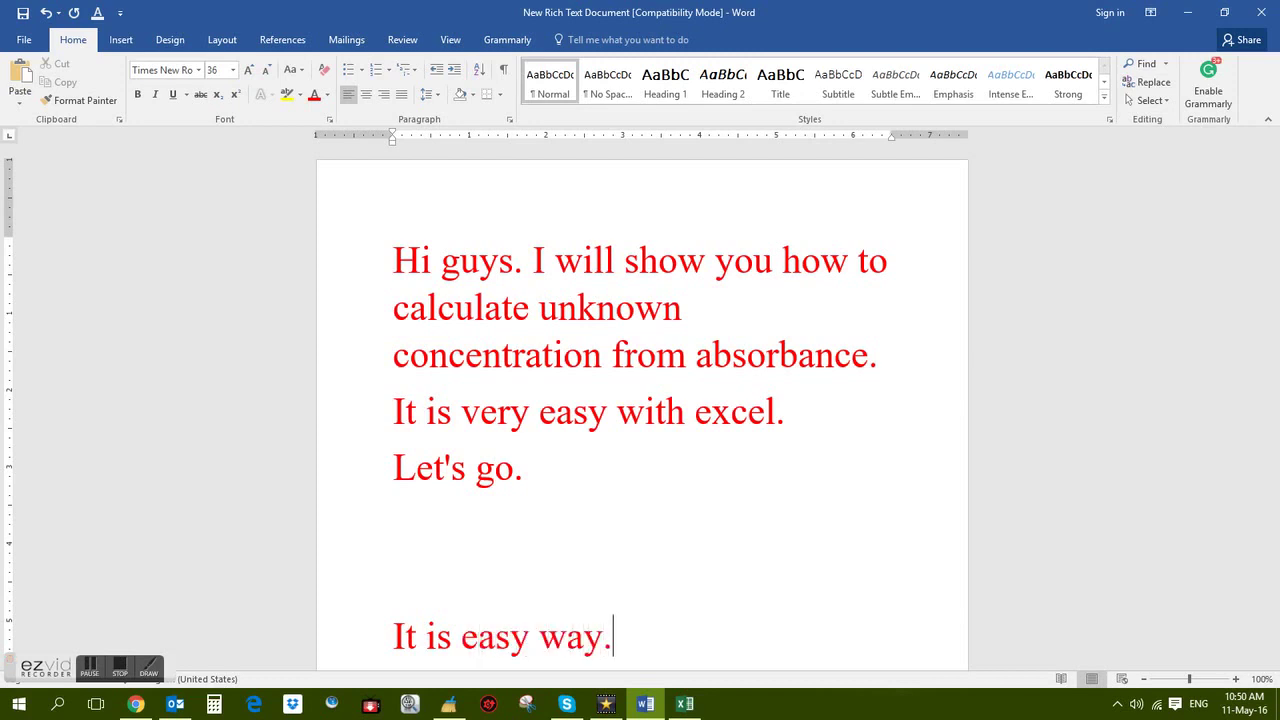
key("Return")
type("Th")
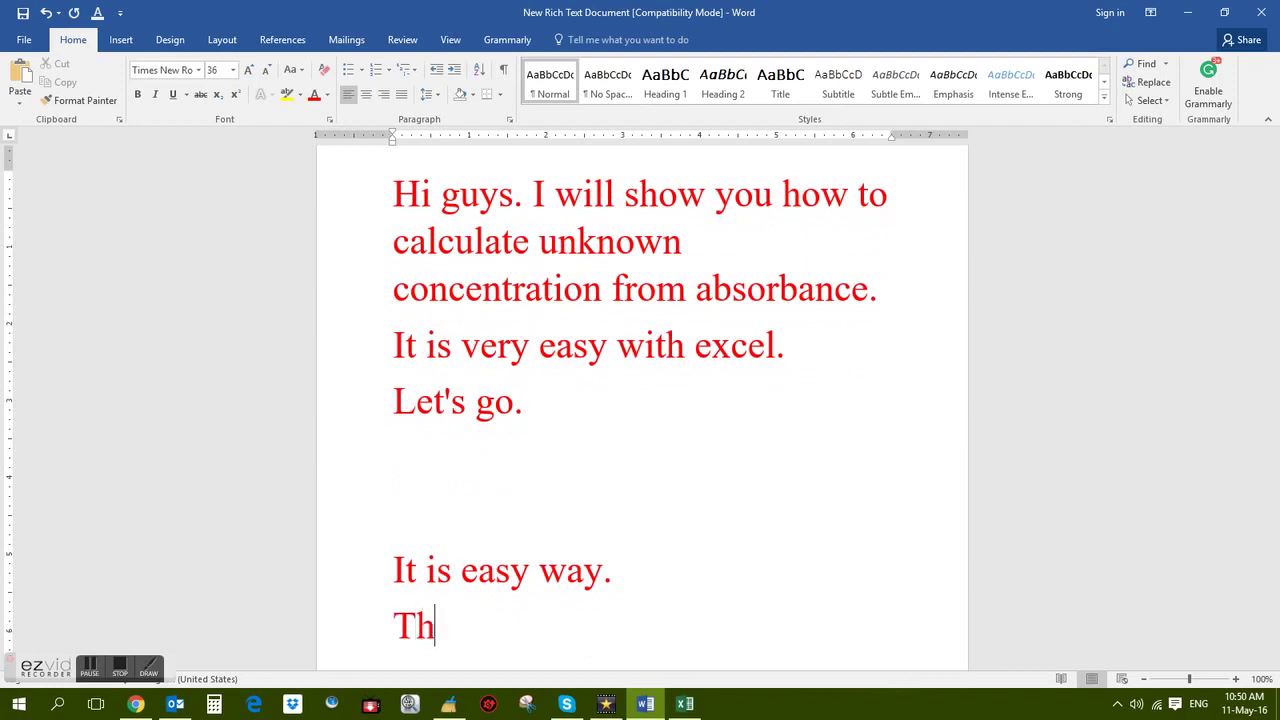
type("anks for the watching.")
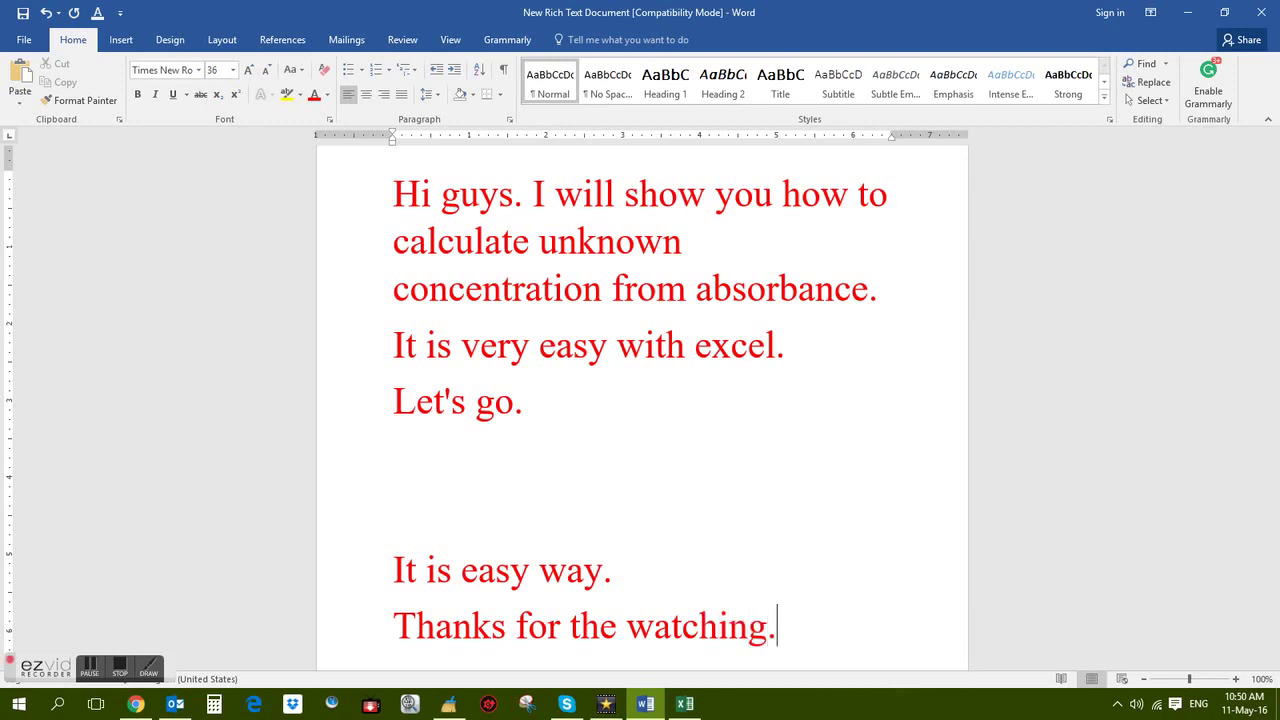
key("Return")
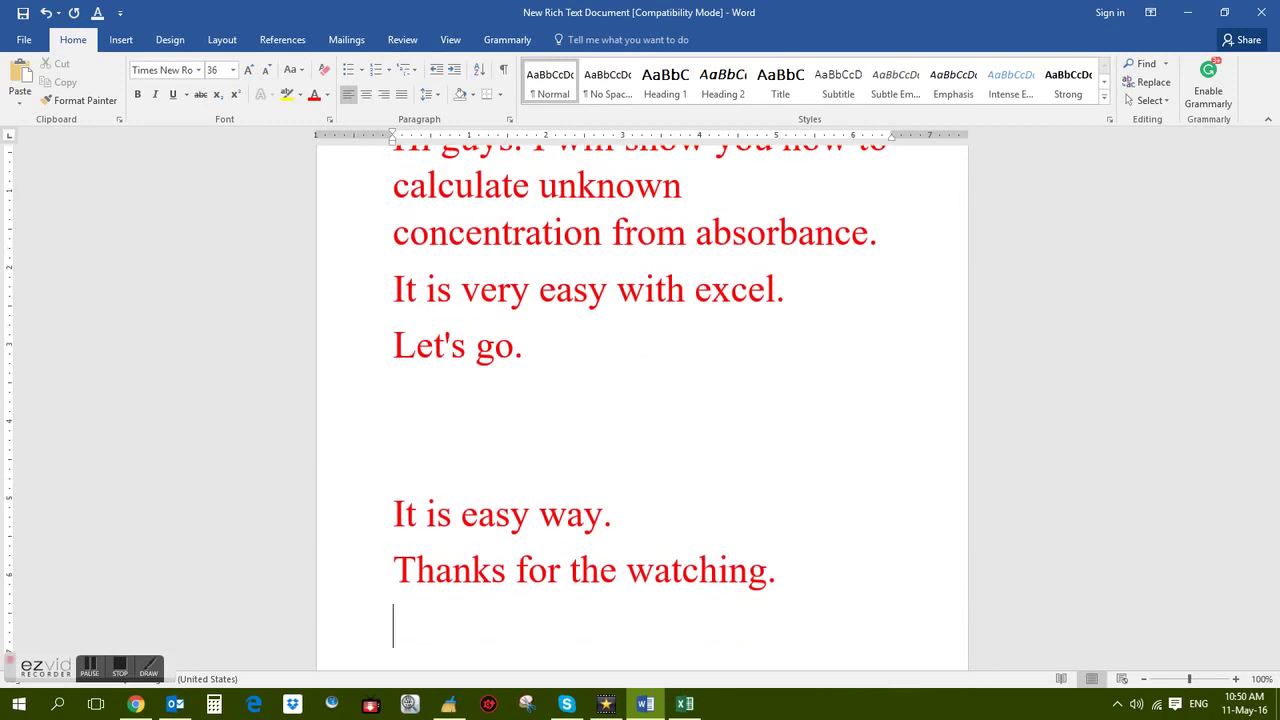